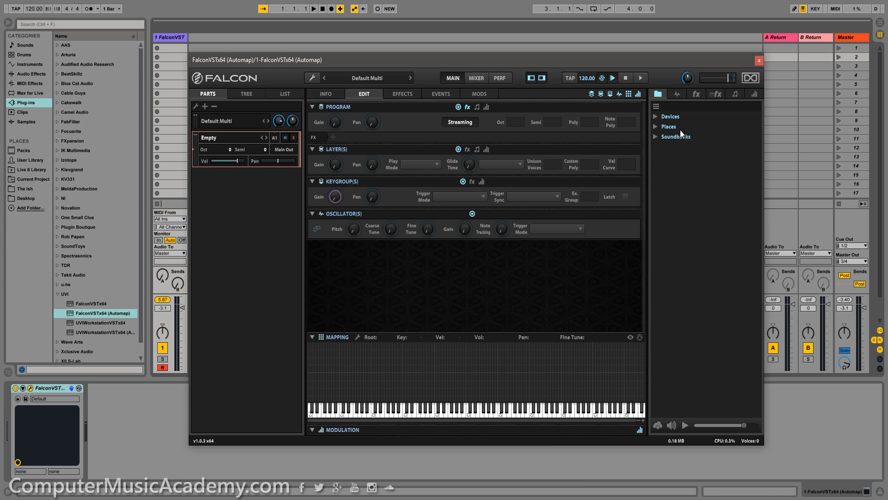
Step: Look through the browser's Devices and Places locations, collapse them again, and expand the list of installed Soundbanks
left_click(657, 117)
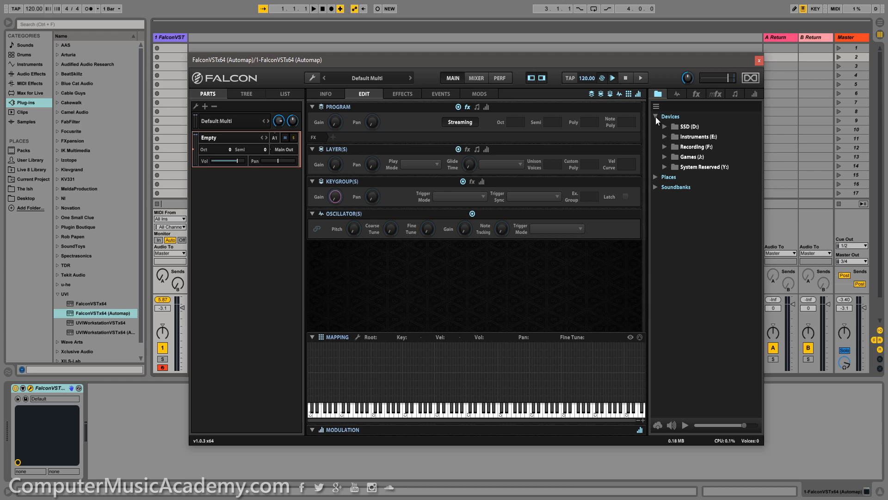
left_click(656, 116)
left_click(655, 126)
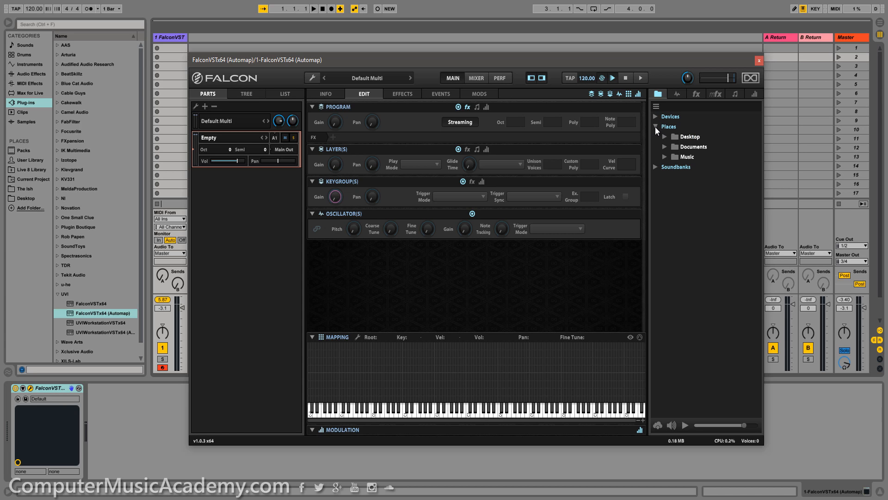
left_click(655, 126)
left_click(656, 136)
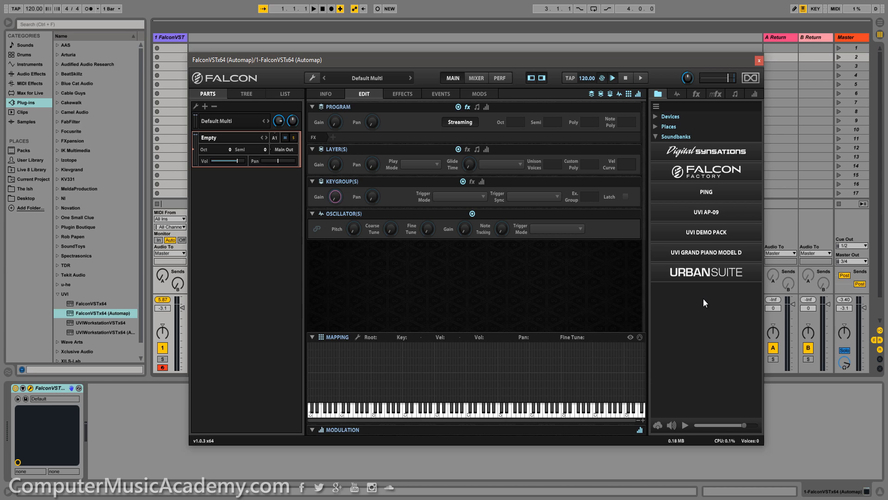
Step: Open the Arpeggiated folder of the Falcon Factory soundbank and audition the presets ARP Voyage, Run Baby Run and Welcome Martin
left_click(705, 175)
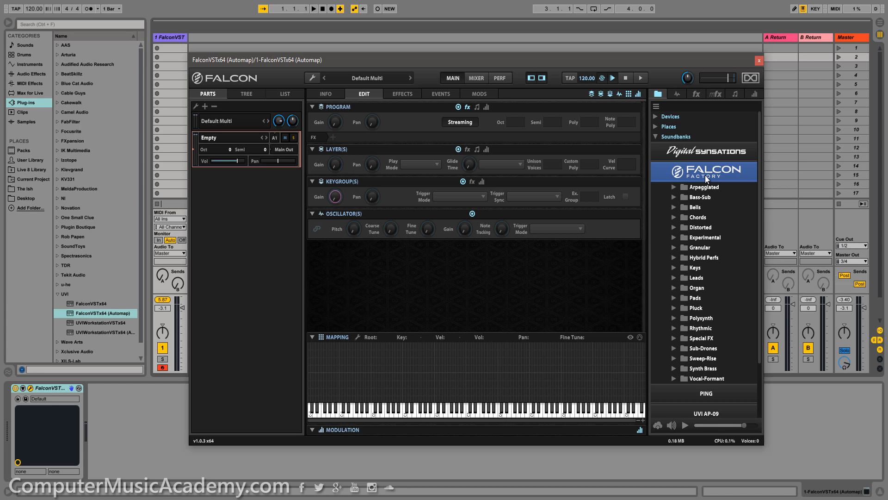
left_click(674, 188)
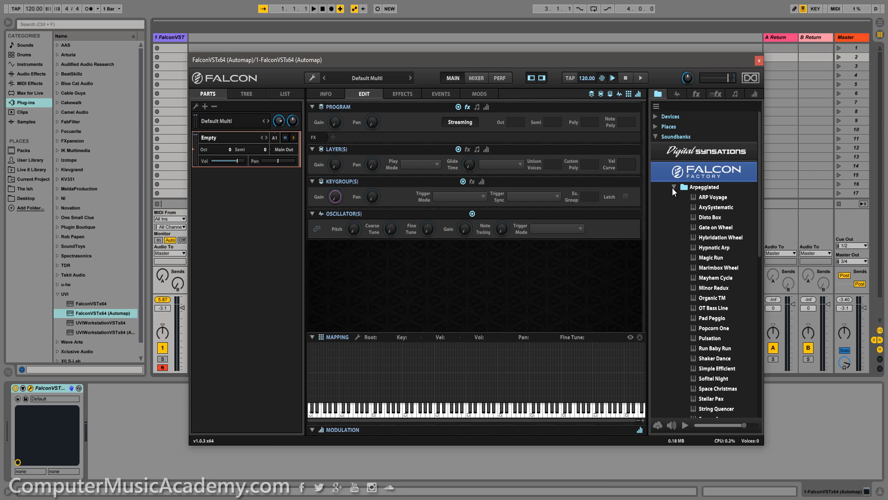
double_click(706, 197)
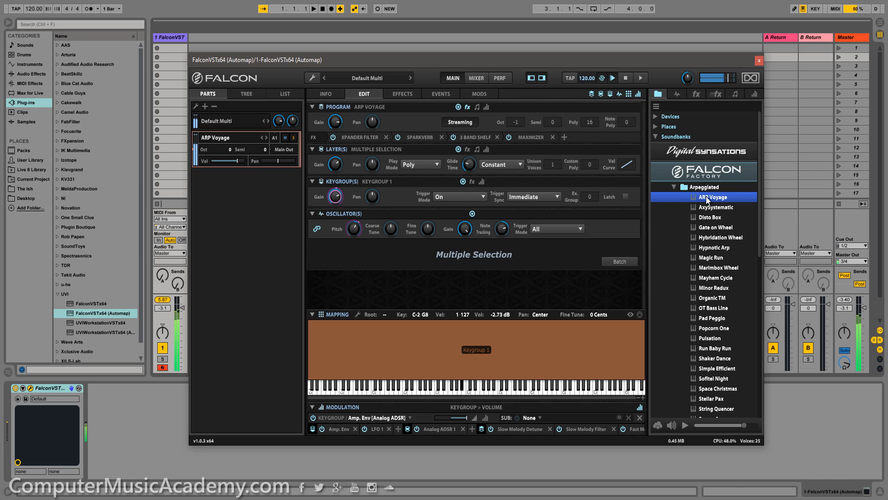
scroll(709, 320, "down", 1)
left_click(709, 320)
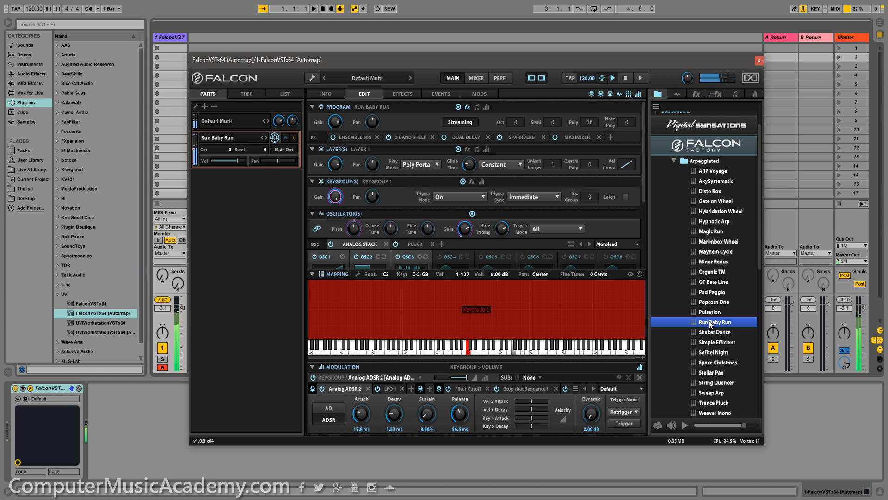
scroll(713, 343, "down", 1)
double_click(718, 367)
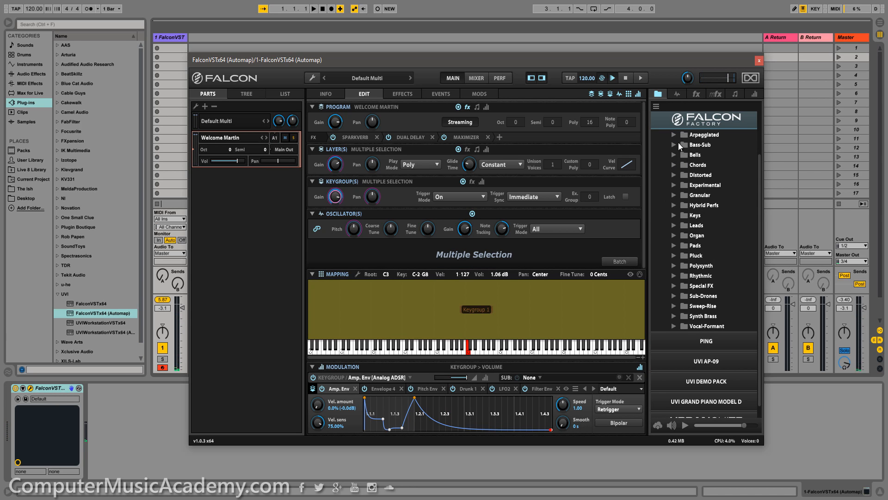
Step: Audition the Bass-Sub presets FM Morph Wheel, Foxy Bassy, Funky Magination, Noisy Suba and The Hell from the Falcon Factory soundbank
left_click(674, 145)
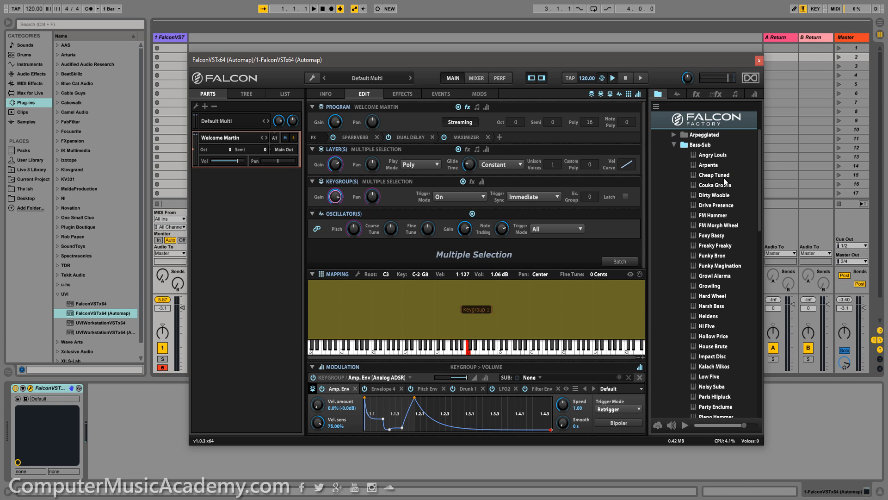
double_click(724, 225)
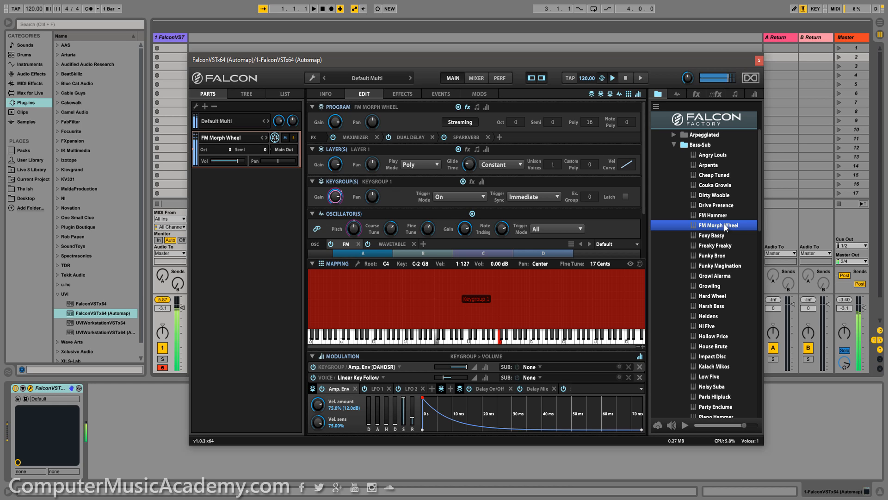
double_click(716, 236)
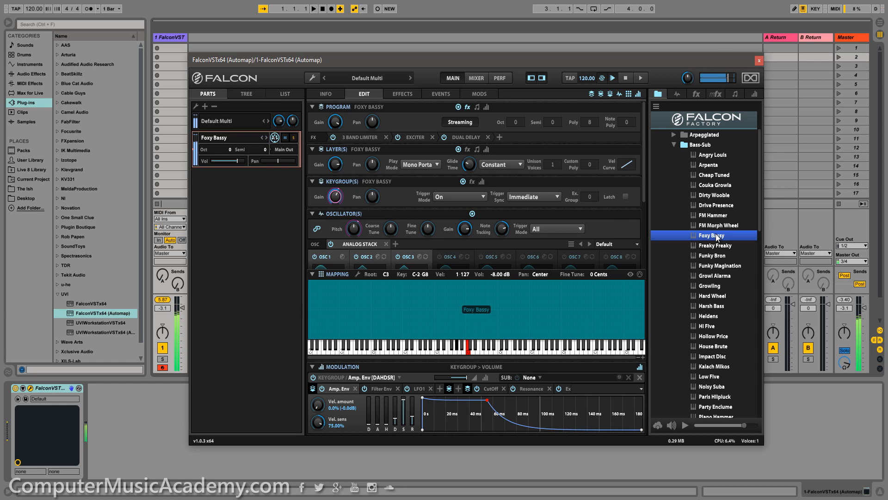
double_click(721, 266)
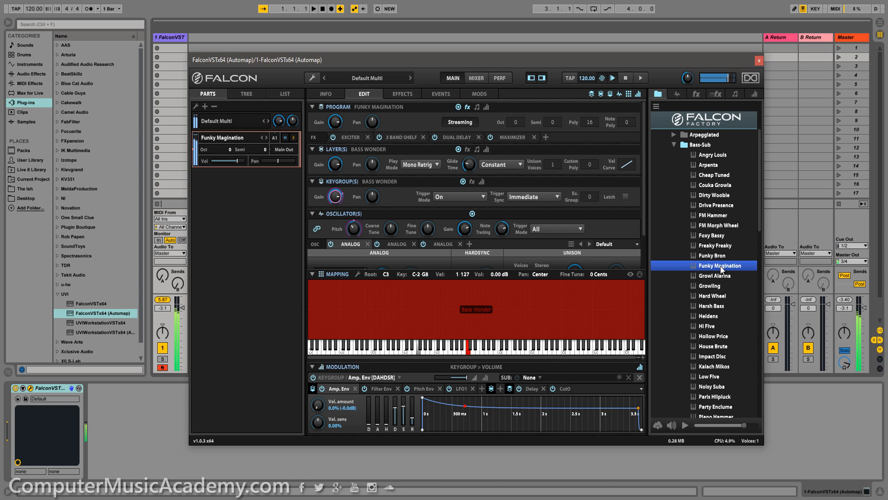
scroll(721, 301, "down", 2)
left_click(713, 334)
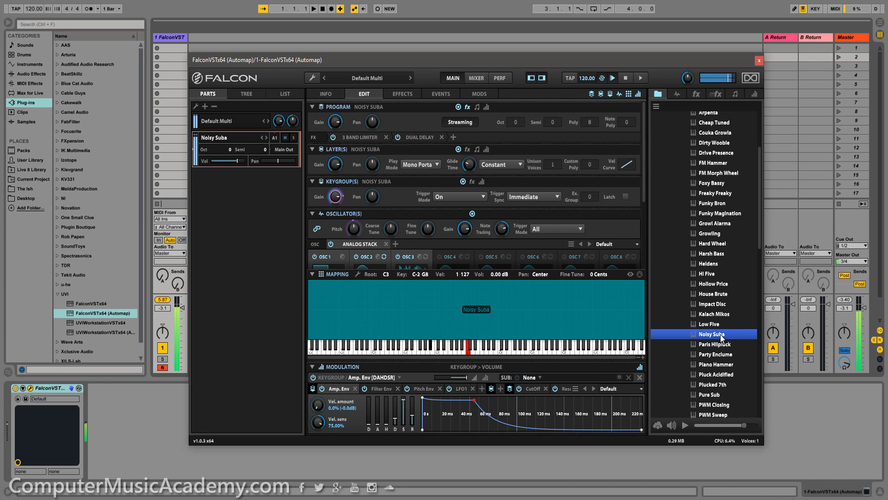
scroll(721, 338, "down", 3)
left_click(721, 336)
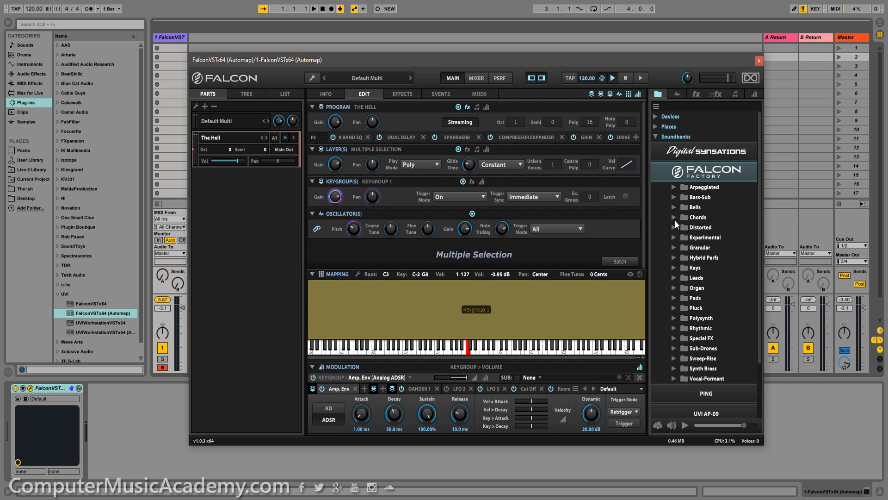
Step: Audition the Chords presets Chord Sine FM Min7, Chord to Jump, Dust Chord and Vowheel Morph, and collapse the Chords folder
left_click(675, 219)
double_click(716, 269)
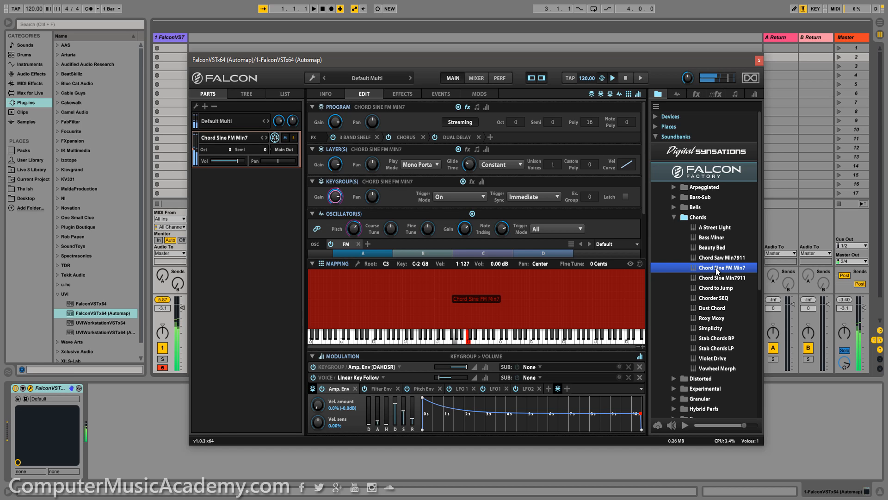
left_click(719, 287)
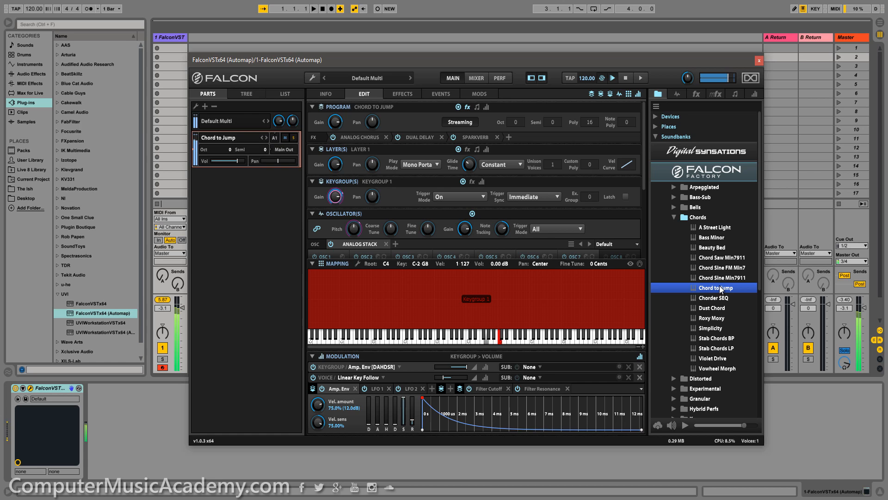
double_click(710, 309)
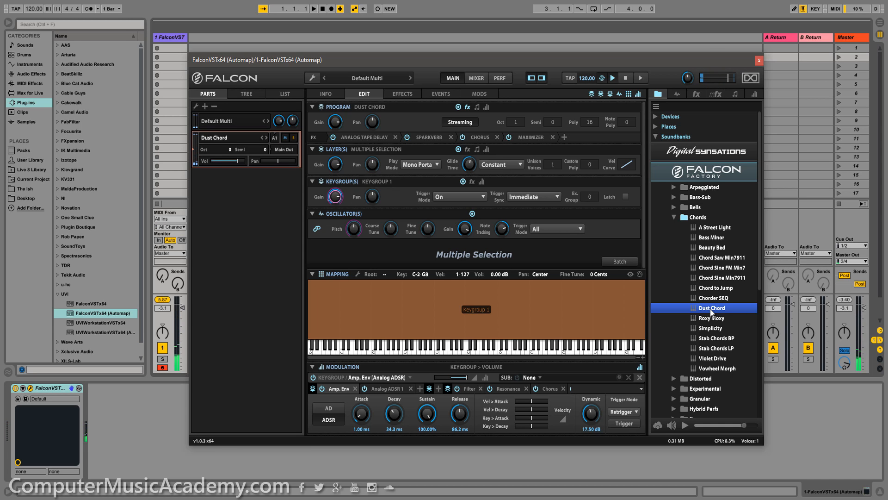
double_click(716, 368)
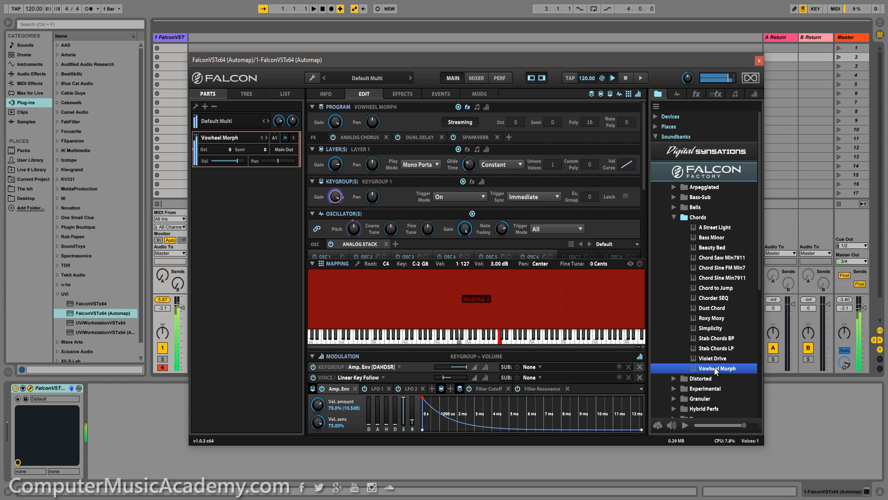
left_click(674, 217)
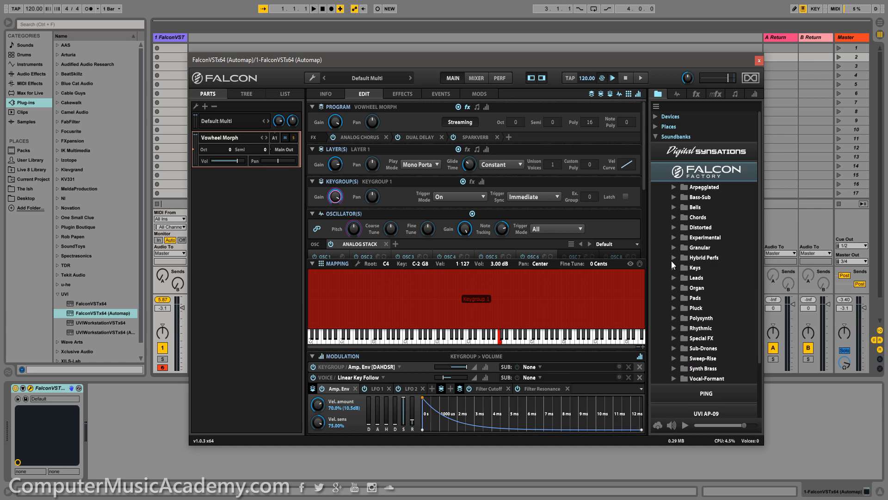
Step: Open the Granular folder and audition the presets Cosmic Grain Pad and Vocal Wall
left_click(673, 247)
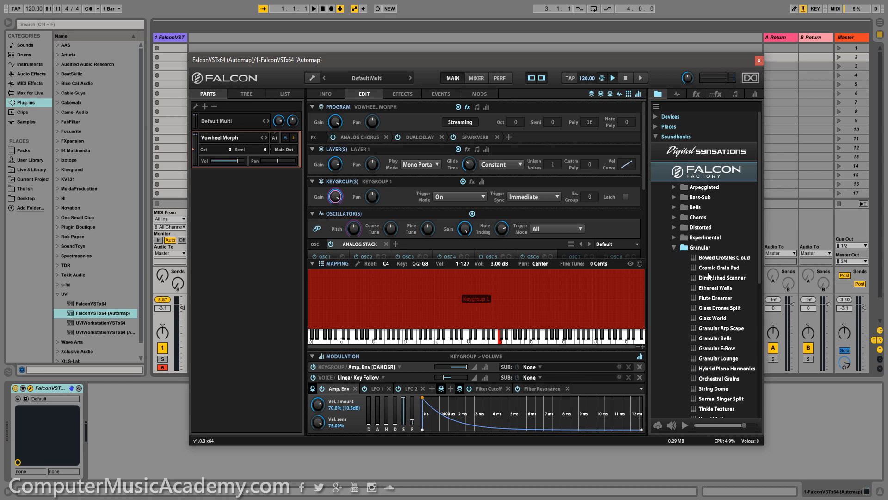
double_click(724, 269)
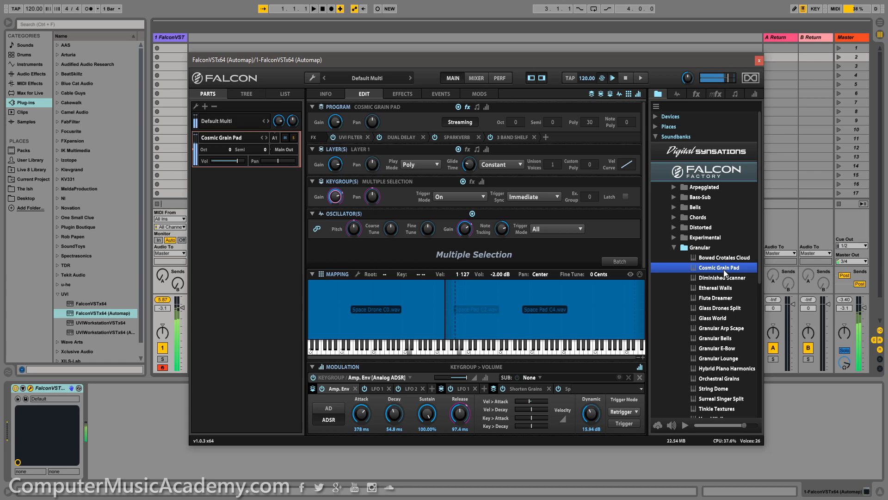
scroll(715, 370, "down", 1)
double_click(715, 393)
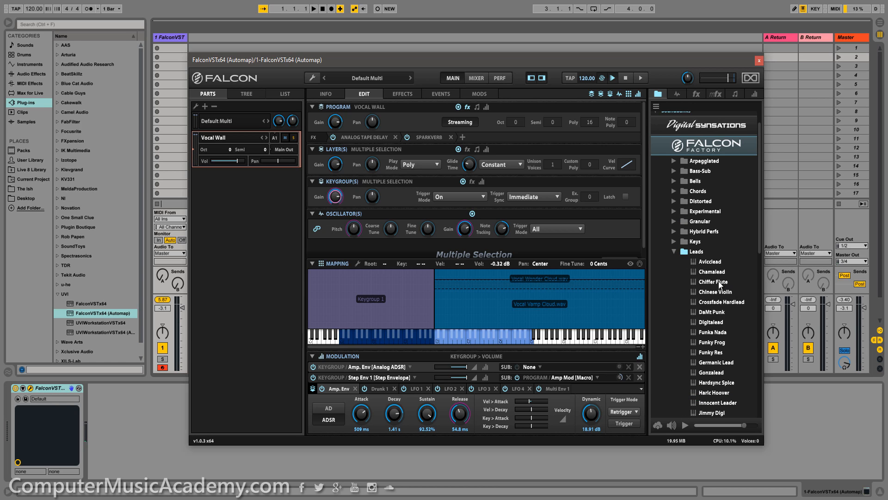
Step: Audition the Leads presets Chamalead, DaMt Punk, Germanic Lead and Superstar from the Falcon Factory soundbank
double_click(718, 273)
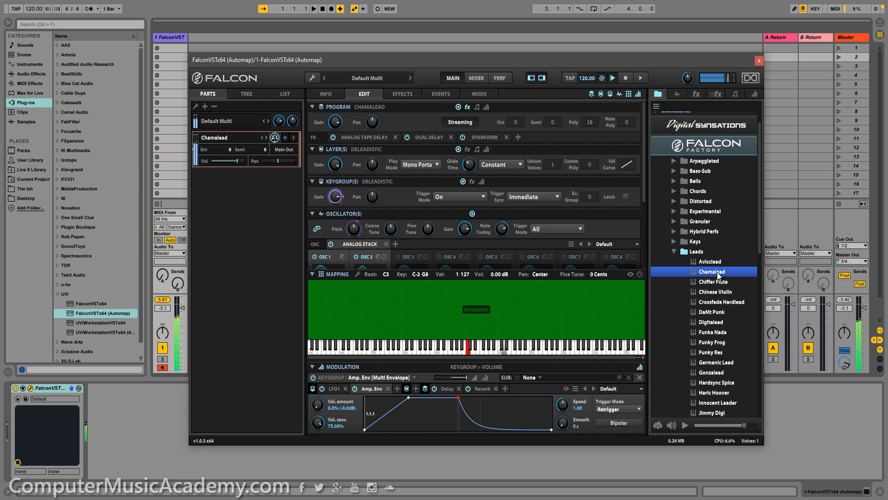
double_click(724, 313)
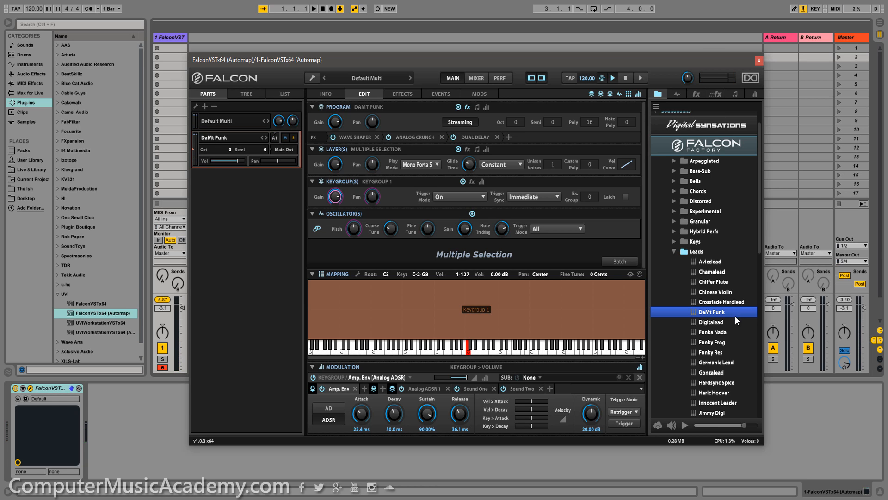
scroll(725, 315, "down", 2)
double_click(725, 310)
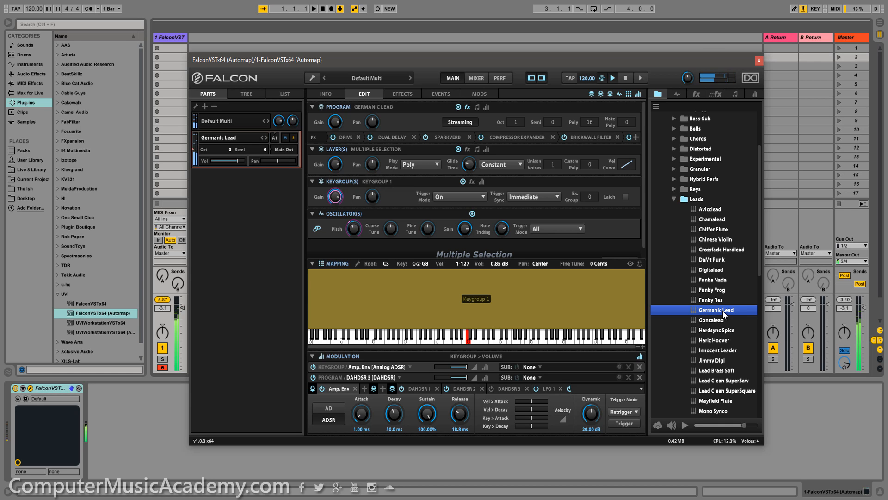
scroll(724, 324, "down", 3)
double_click(720, 383)
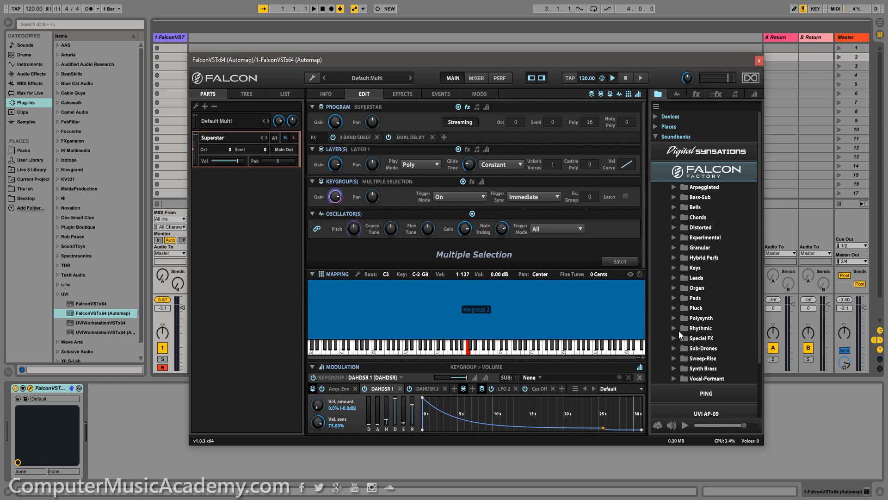
Step: Open the Rhythmic folder and audition DR Big Room 128BPM, DR Dubstep 140BPM, Minor Arp Mayhem and SEQ Bouncing
left_click(676, 329)
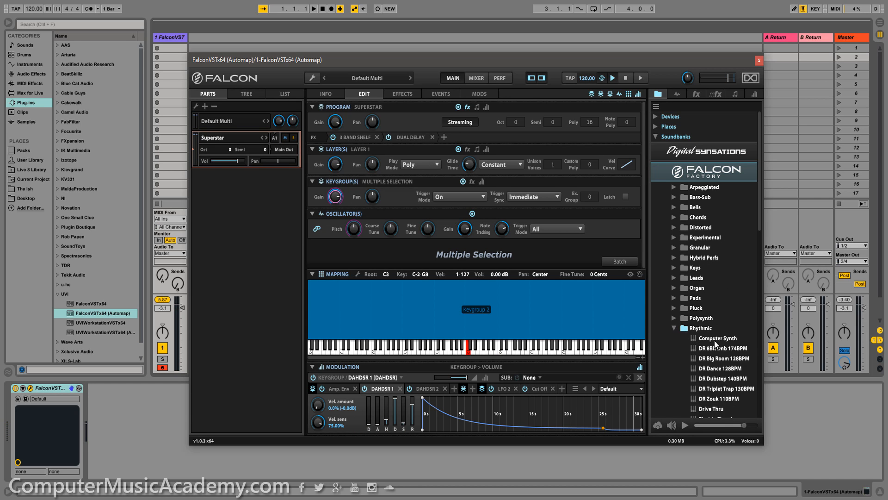
scroll(740, 346, "down", 2)
double_click(732, 306)
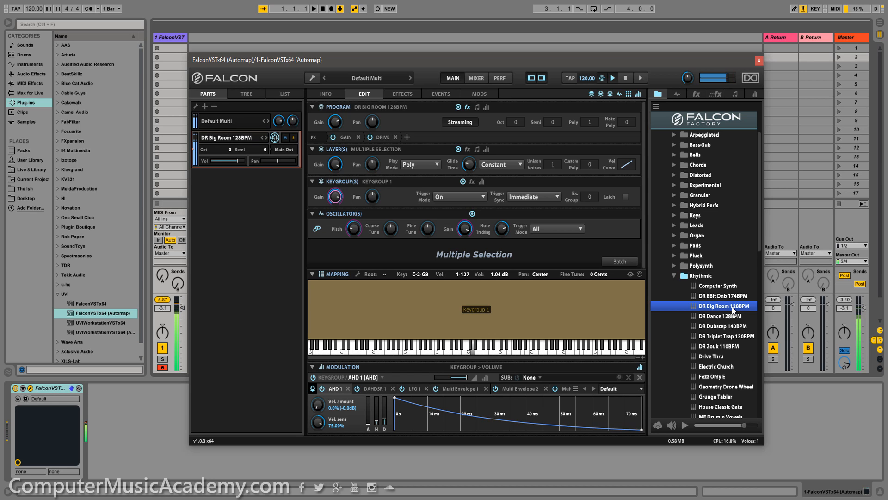
double_click(737, 326)
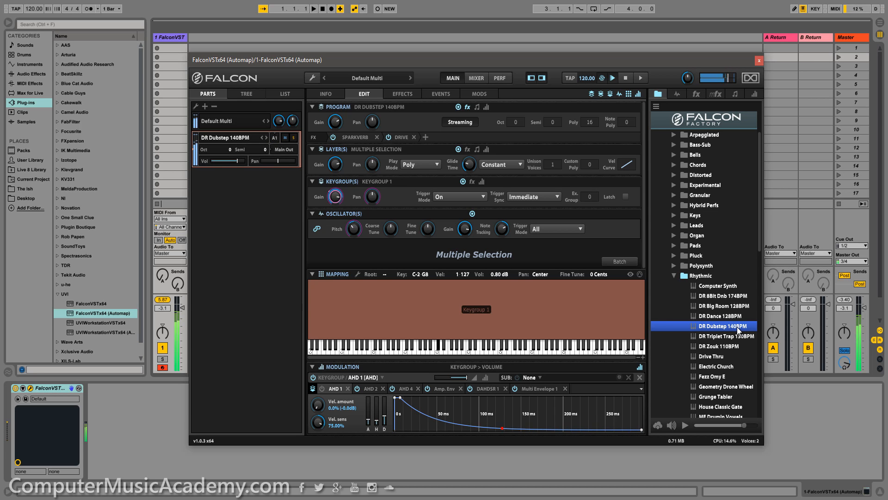
scroll(737, 326, "down", 2)
double_click(729, 388)
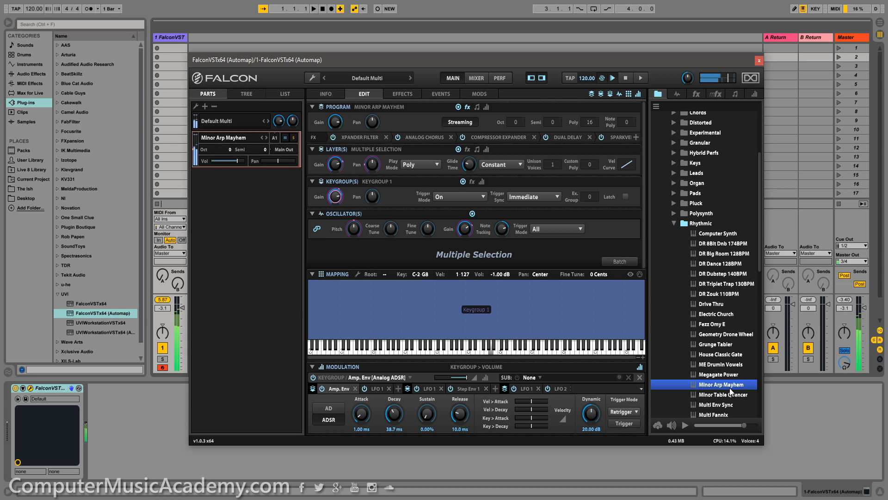
scroll(729, 388, "down", 4)
left_click(721, 412)
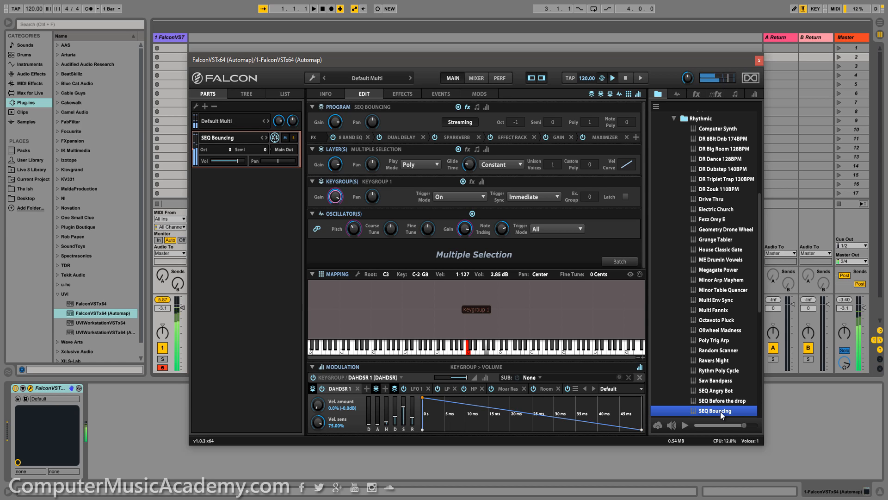
Step: Audition the Pads presets Beauty is Simple 1, Calm FM Fifth, Evolver and one more preset further down the folder
double_click(720, 262)
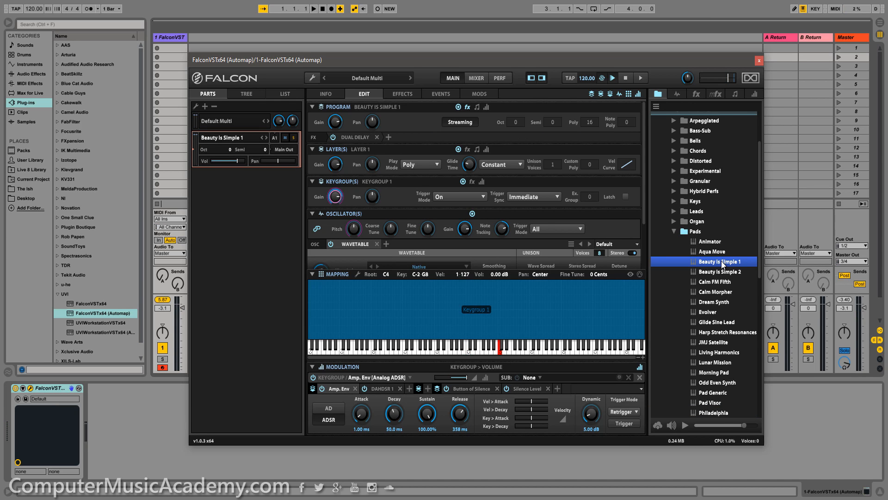
double_click(724, 282)
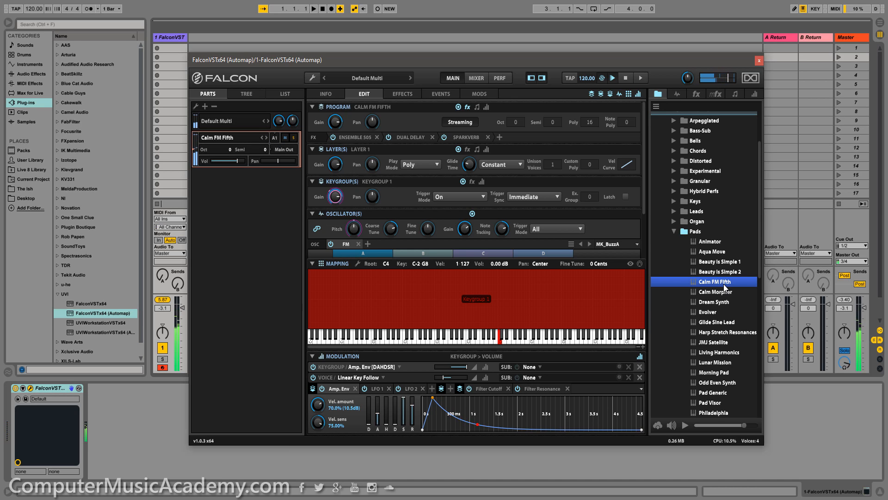
double_click(720, 313)
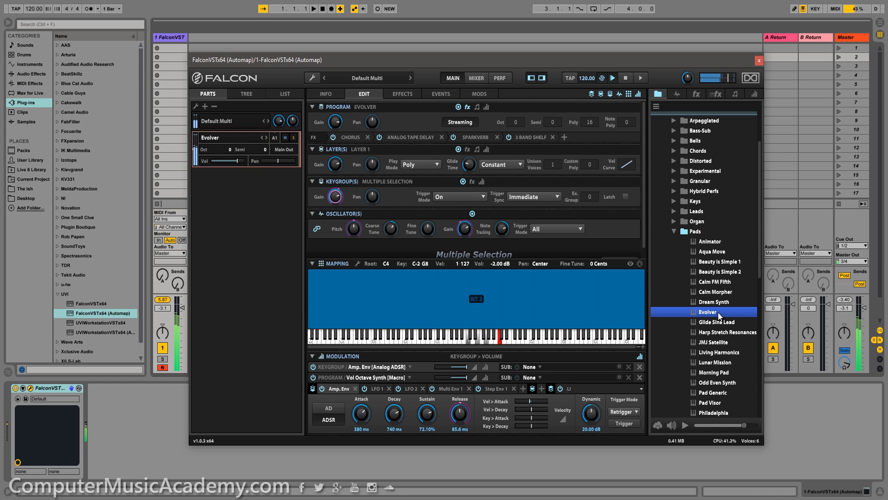
scroll(717, 361, "down", 3)
double_click(716, 401)
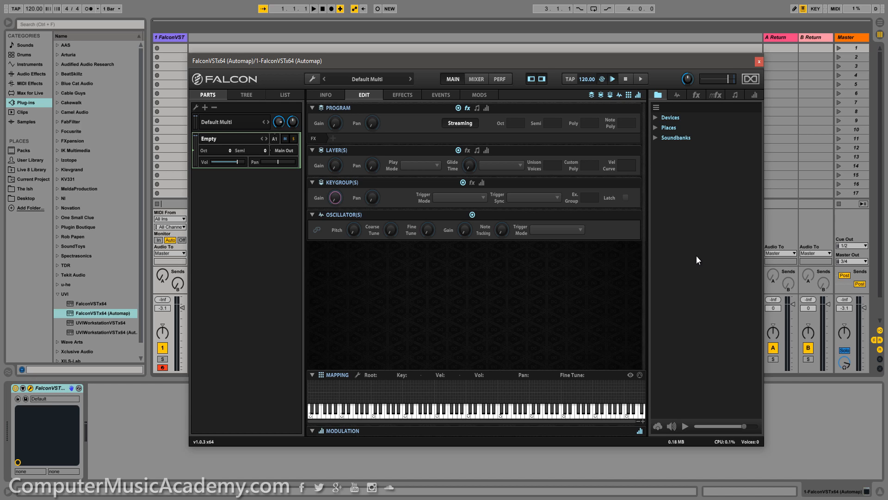
Step: Load the Chord Saw Min7911 preset from the Falcon Factory Chords folder into the empty part
left_click(654, 139)
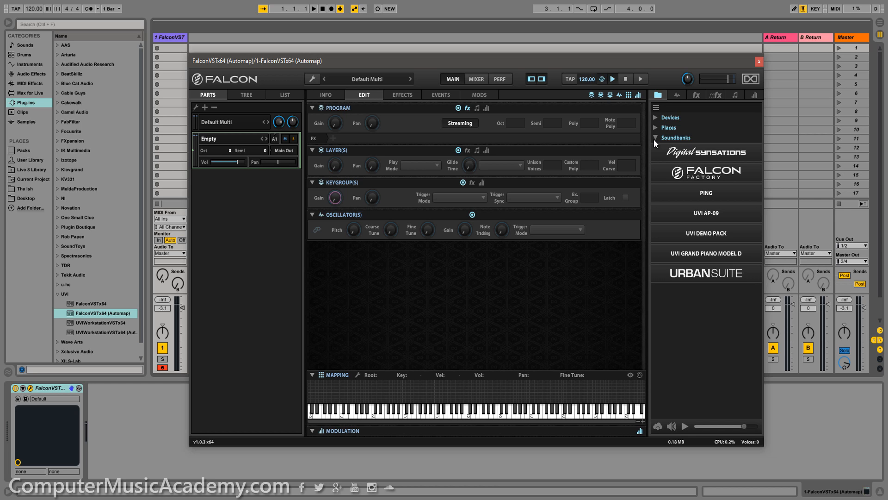
left_click(701, 176)
left_click(675, 219)
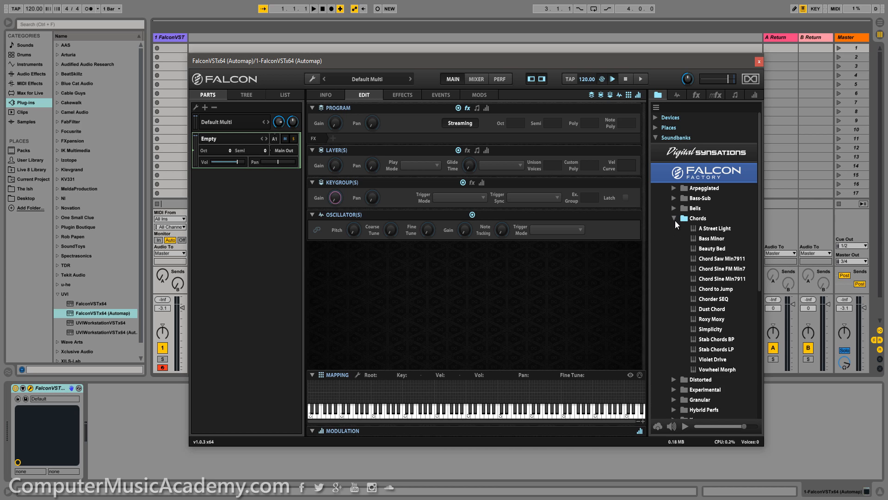
double_click(722, 259)
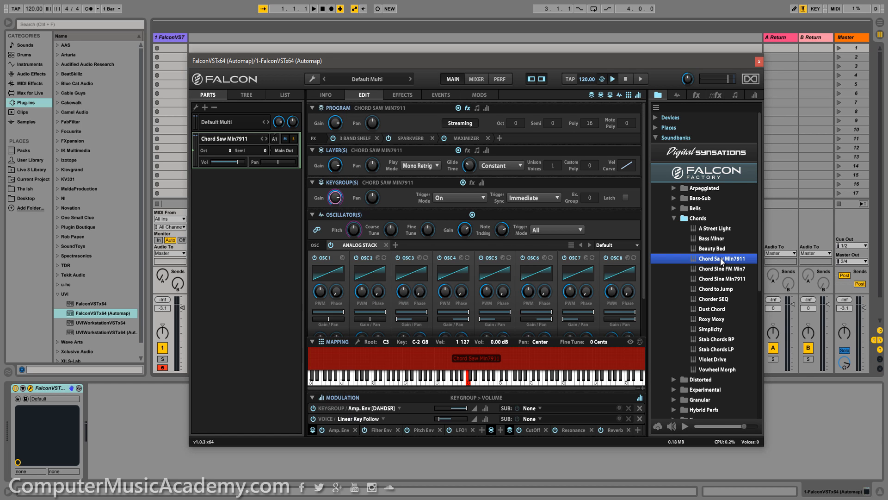
Step: Add Digital Opening from the Digital Synsations DS90s Strings-Orchestra folder as a second part
left_click(717, 173)
left_click(715, 154)
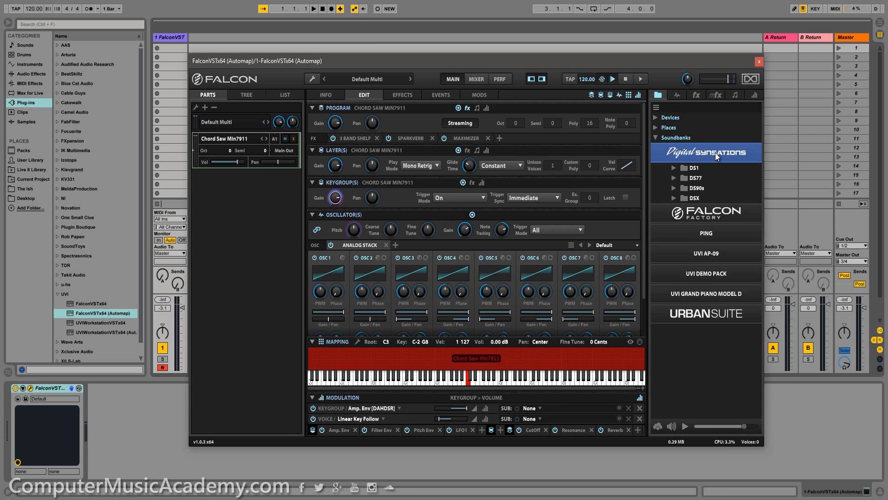
left_click(673, 188)
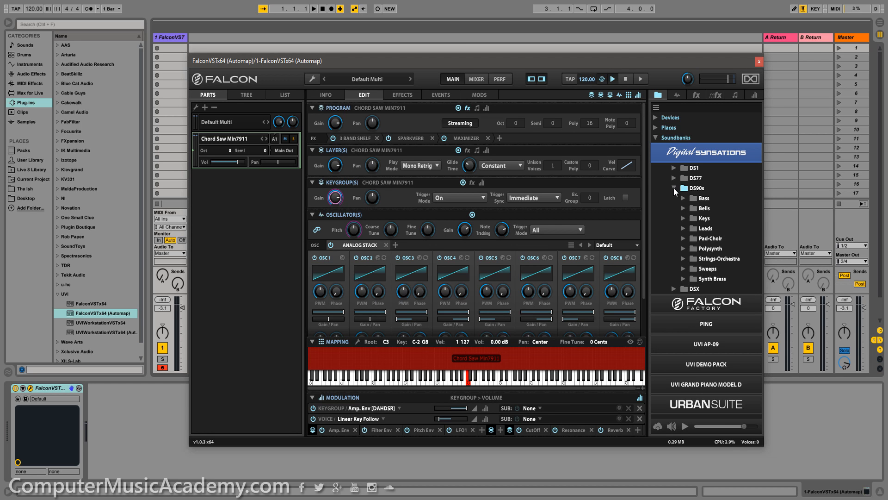
left_click(683, 259)
left_click_drag(729, 270, 258, 251)
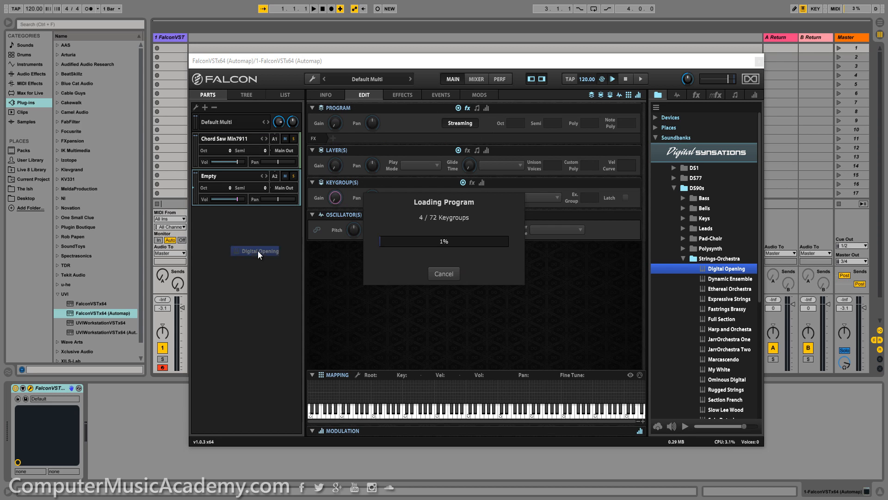
Step: Add the Urban X program from the Urban Suite soundbank as a third part
left_click(719, 274)
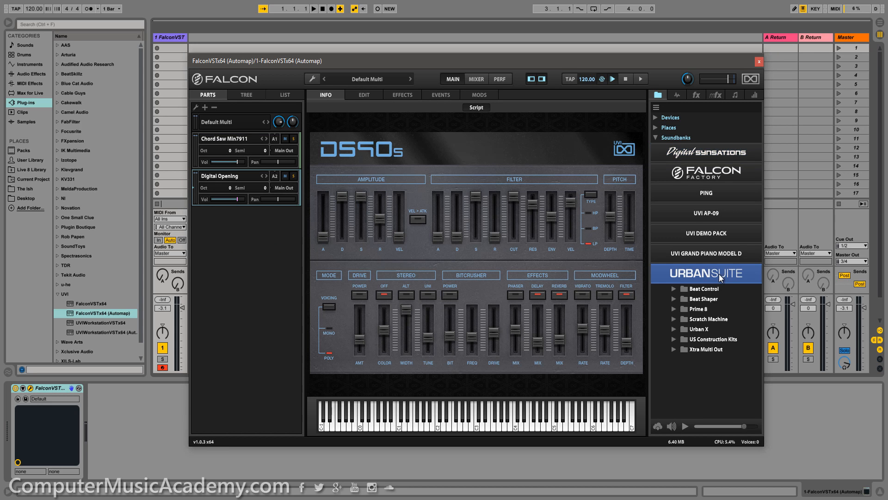
left_click(673, 329)
left_click_drag(706, 340, 235, 274)
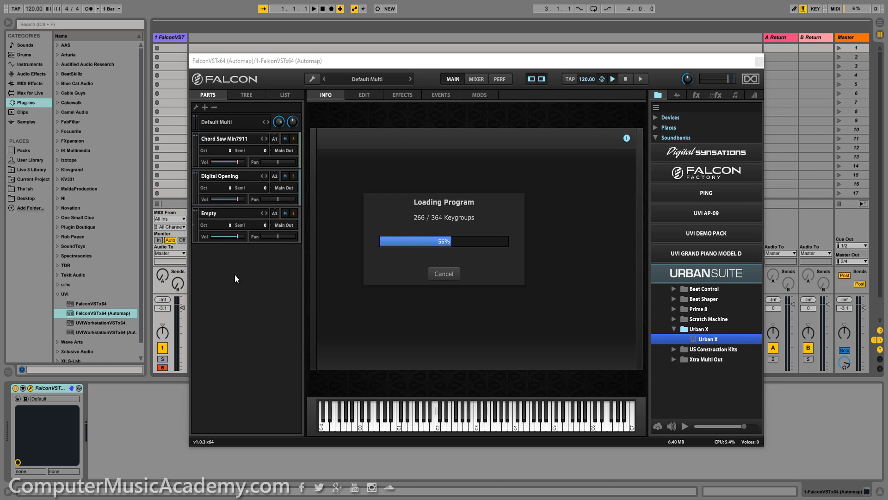
Step: Choose the VOX-Solo Stream preset inside the Urban X instrument
left_click(588, 166)
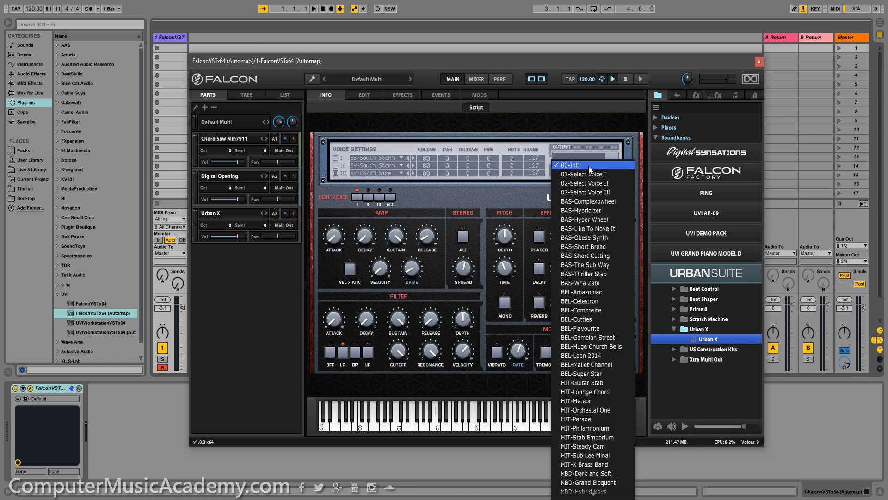
scroll(593, 397, "down", 10)
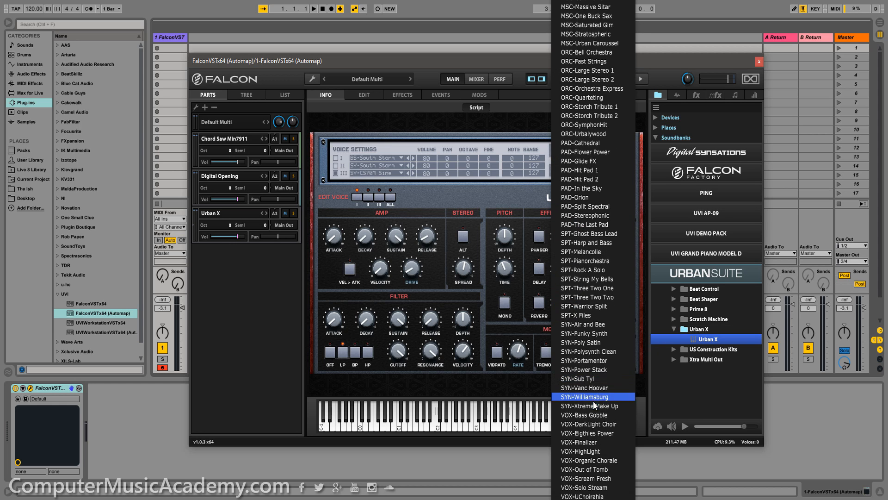
left_click(588, 488)
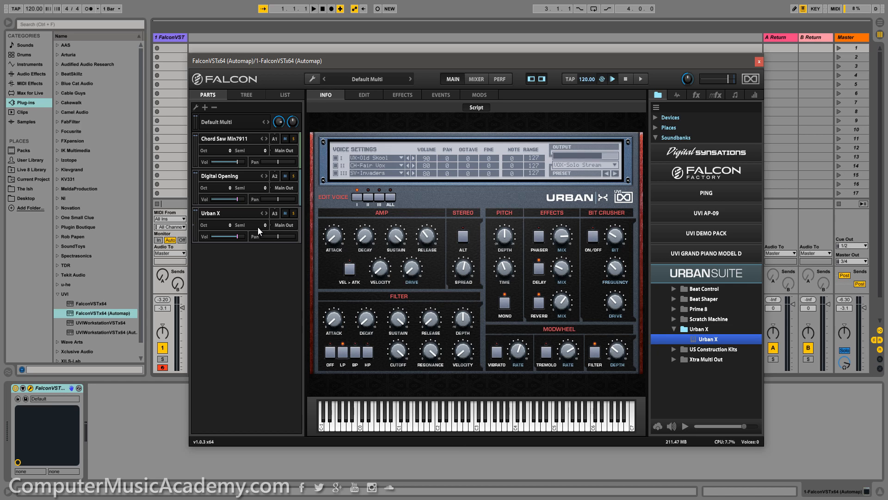
Step: Check the output options of the Urban X part, and set Digital Opening and Urban X to MIDI channel 1
left_click(285, 226)
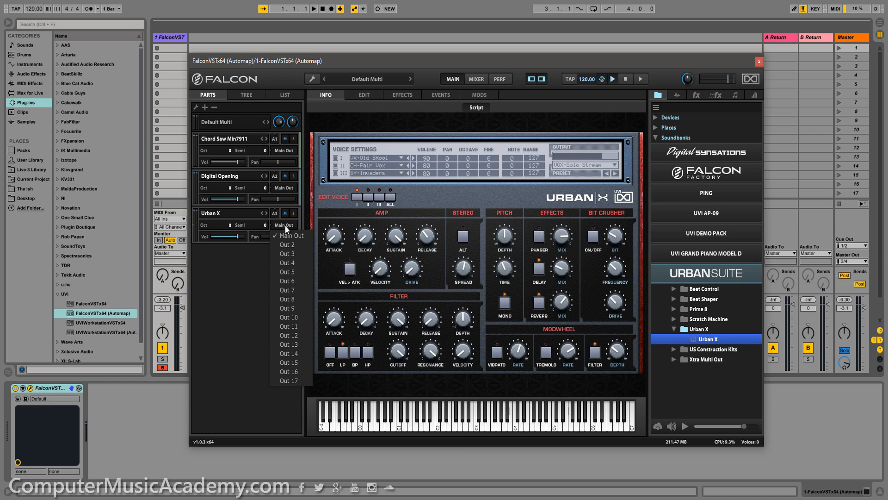
left_click(285, 225)
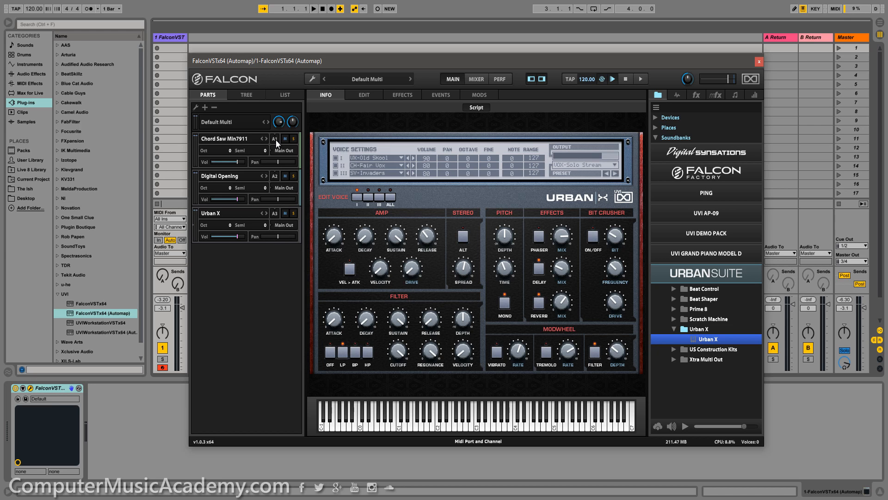
left_click(277, 177)
left_click(279, 195)
left_click(276, 213)
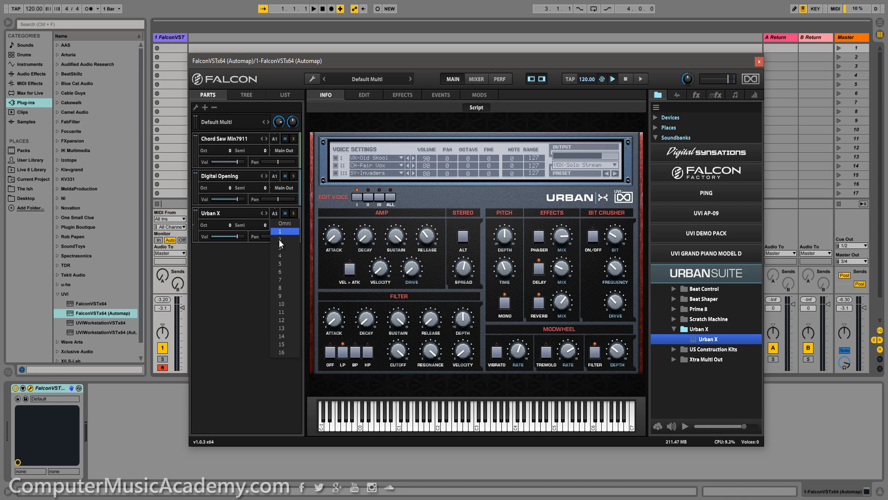
left_click(280, 231)
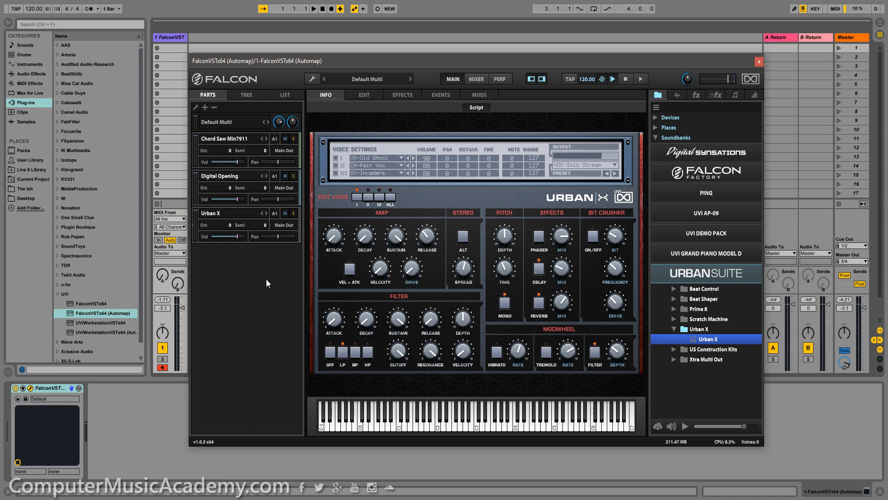
Step: Inspect the instrument tree and the list view for Part 1, Chord Saw Min7911
left_click(245, 96)
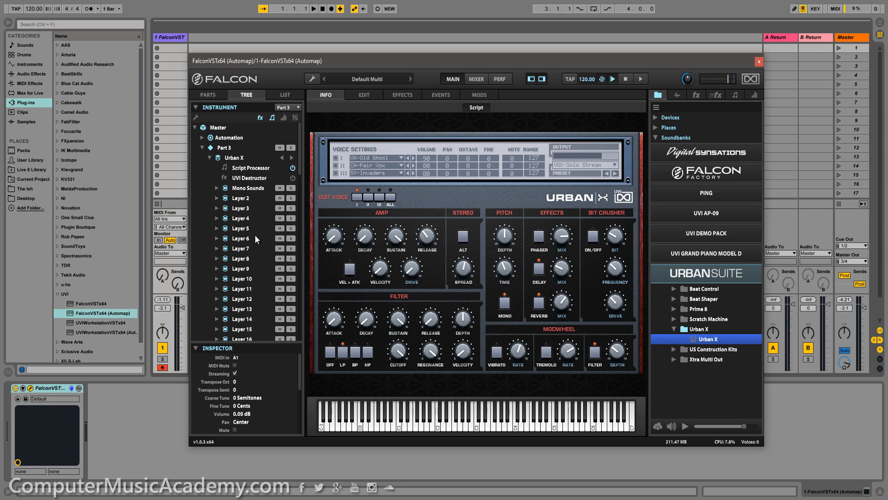
left_click(288, 106)
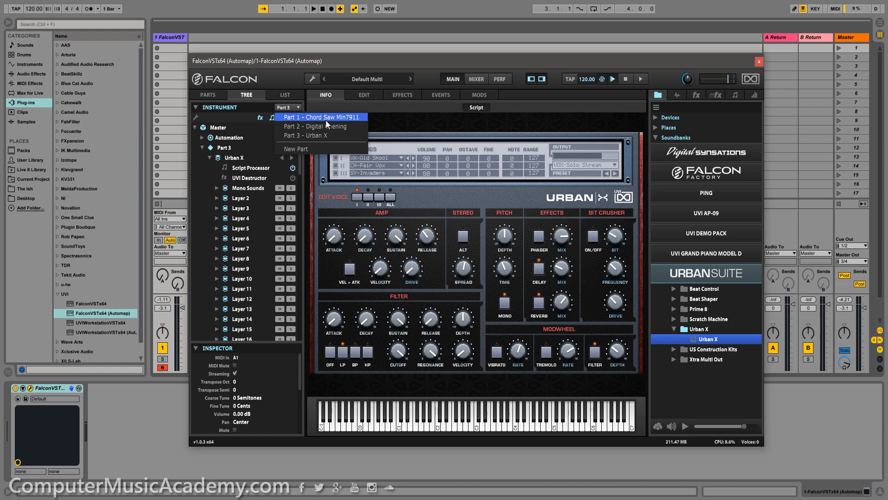
left_click(293, 117)
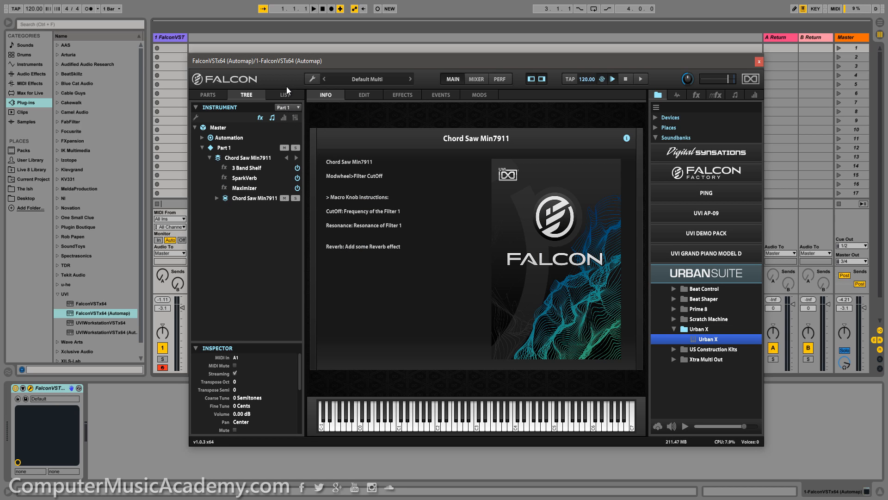
left_click(285, 93)
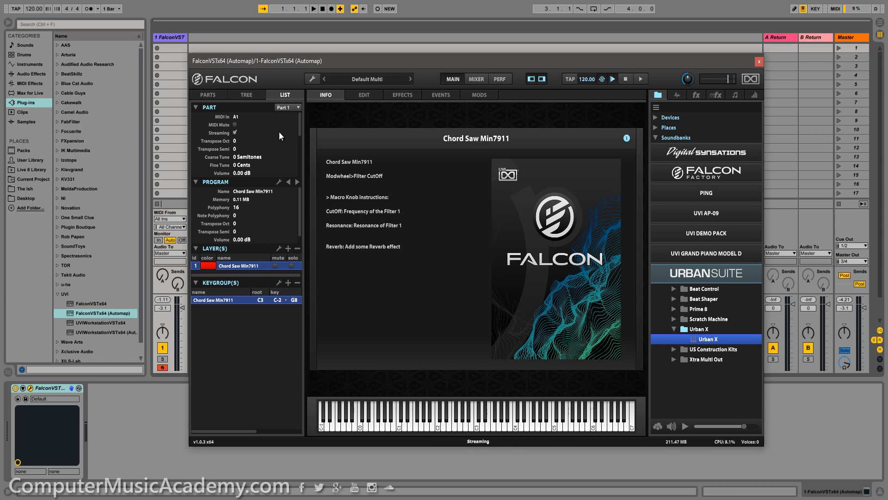
Step: Return to the parts overview and view the instrument interfaces of Digital Opening and Urban X
left_click(212, 98)
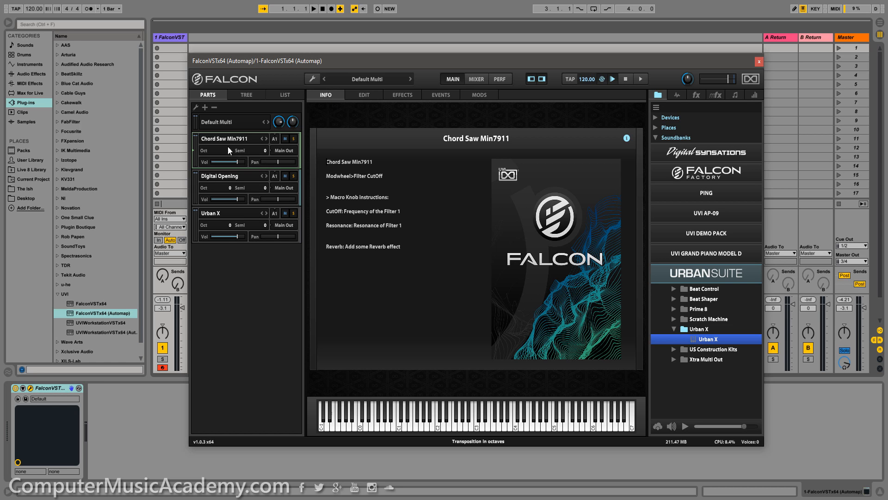
left_click(212, 174)
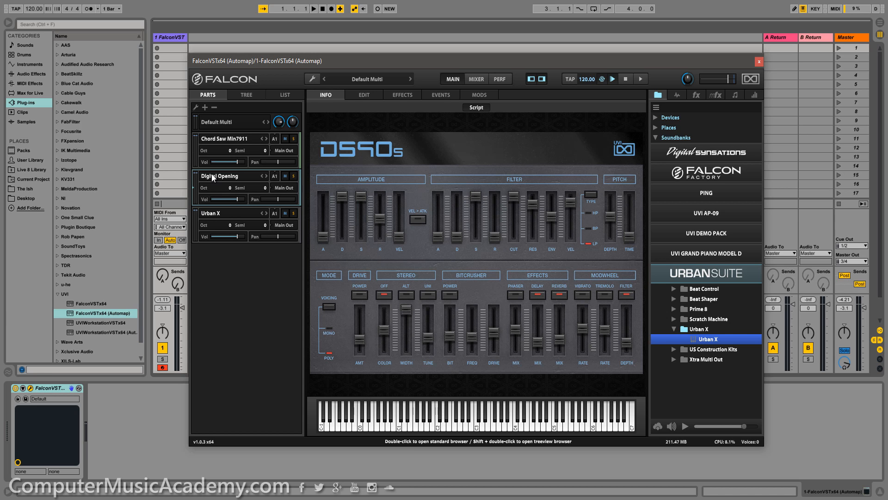
left_click(210, 216)
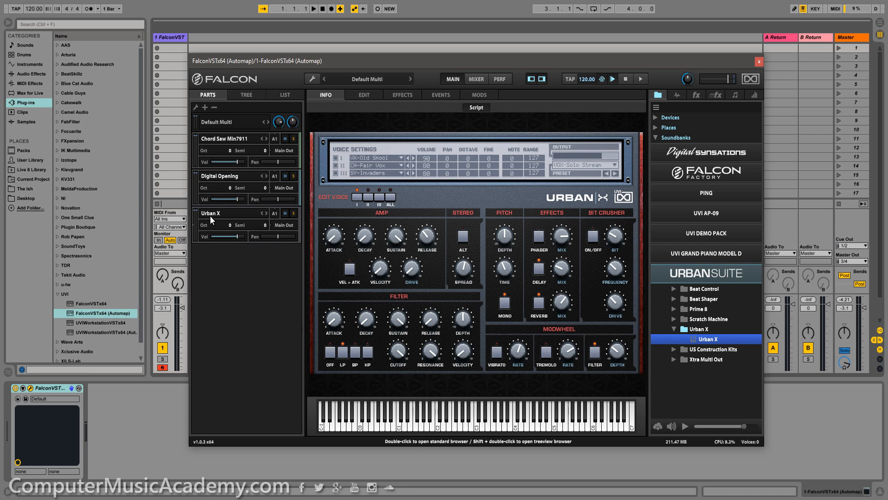
Step: Adjust the amplitude, filter envelope and bitcrusher frequency faders of the Digital Opening part
left_click(214, 180)
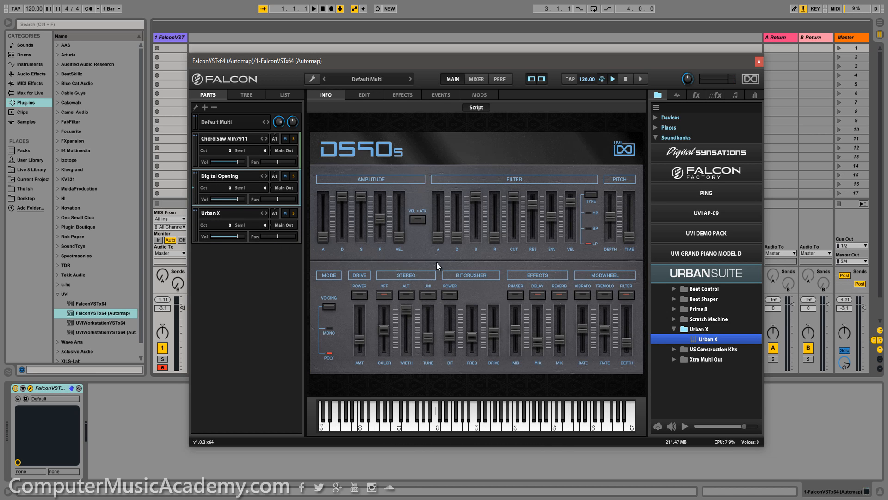
left_click_drag(399, 237, 399, 207)
left_click_drag(457, 237, 459, 215)
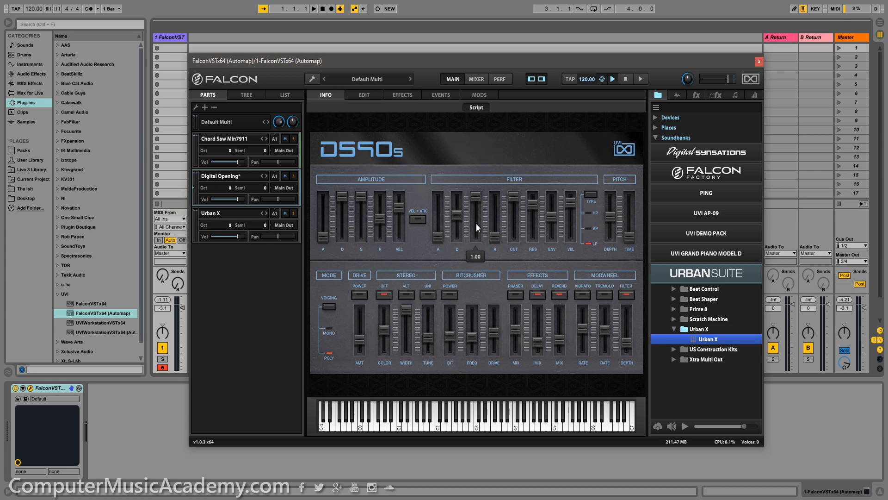
left_click_drag(474, 337, 478, 323)
Step: Set the Analog Stack waveforms of Chord Saw Min7911 to Square for OSC 1, Triangle for OSC 2 and Noise for OSC 3
left_click(224, 137)
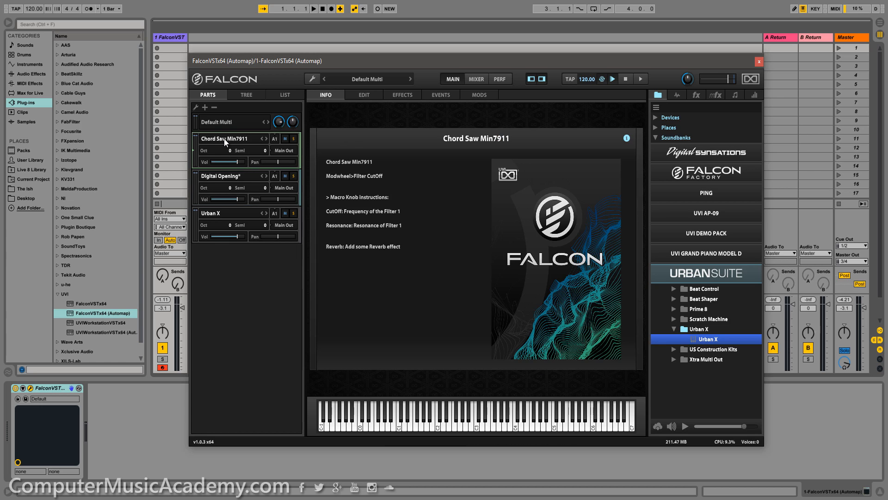
left_click(364, 95)
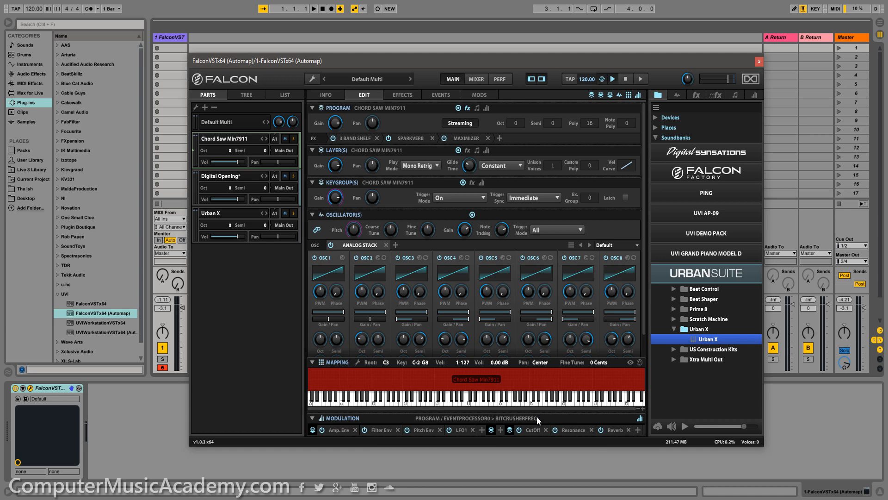
left_click(331, 275)
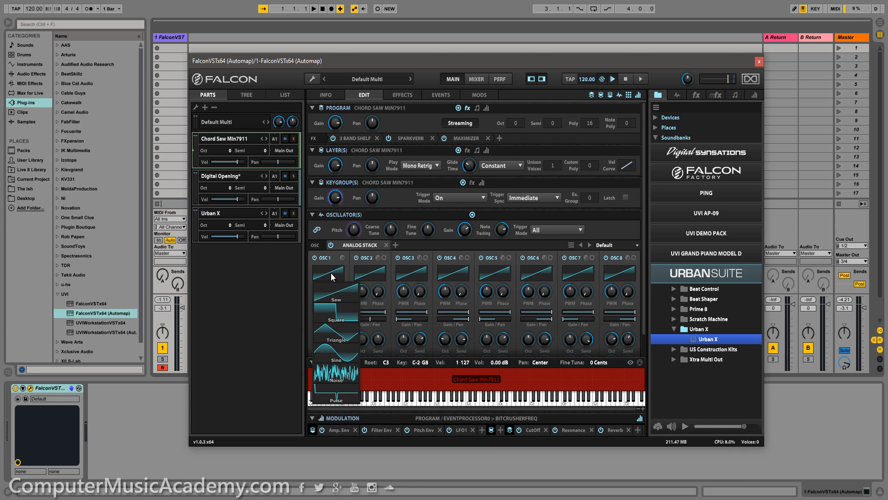
left_click(333, 314)
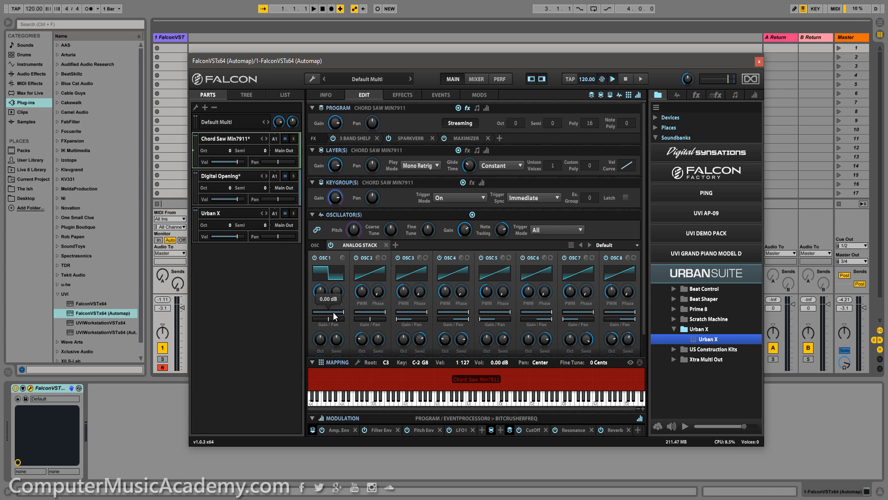
left_click(379, 272)
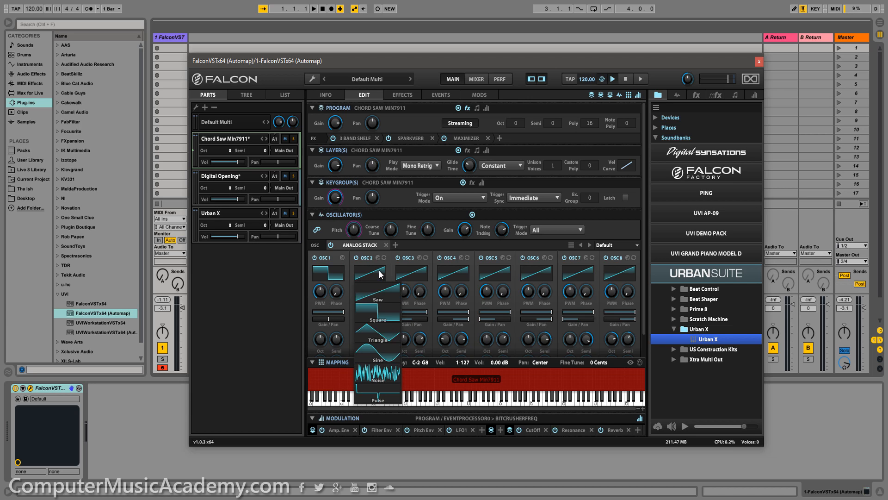
left_click(389, 334)
left_click(417, 276)
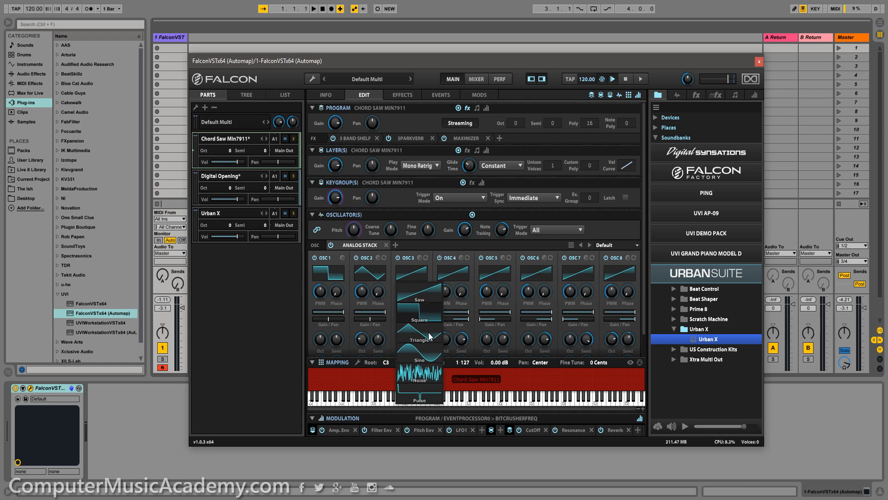
left_click(428, 369)
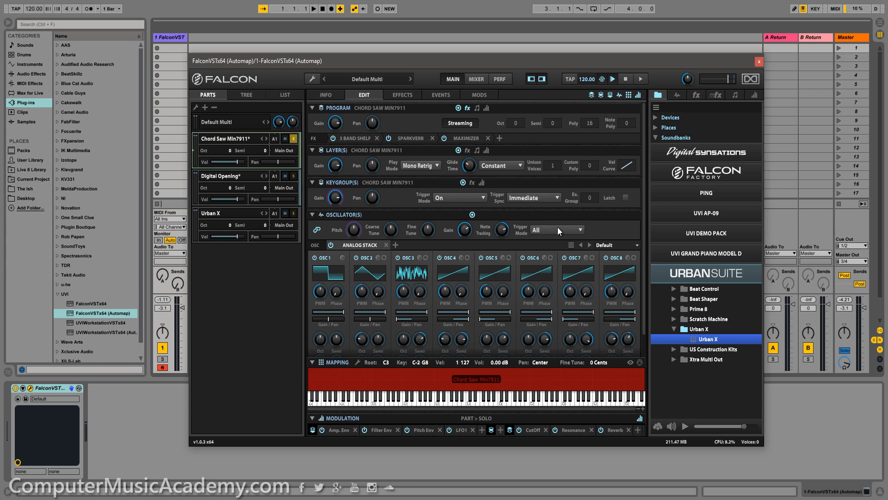
Step: Hide the Program, Layer and Keygroup sections of the editor and show them again
left_click(592, 96)
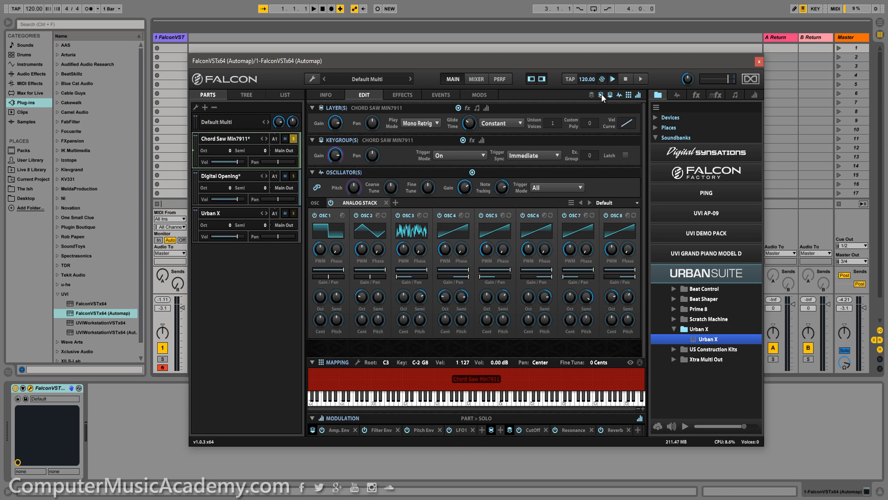
left_click(601, 94)
left_click(608, 96)
left_click(608, 96)
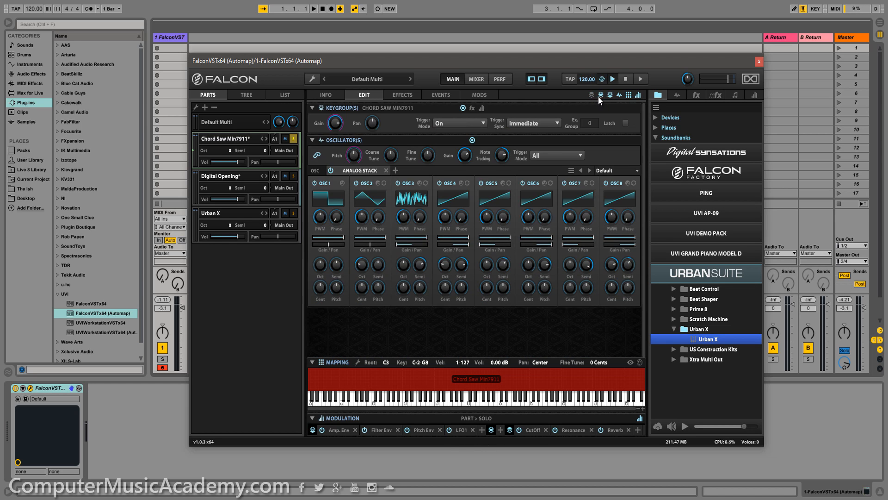
left_click(600, 96)
left_click(592, 95)
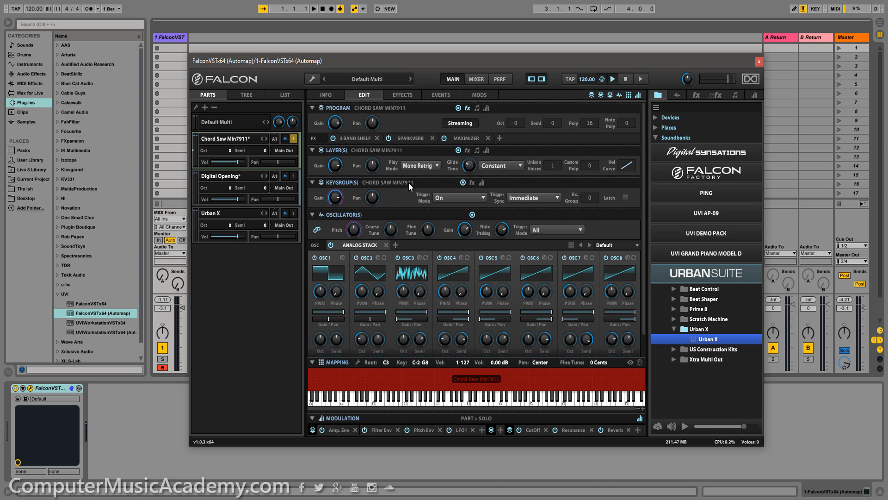
Step: Add an Autopan effect with the Rhodes Sync preset to the effects chain of Chord Saw Min7911
left_click(404, 94)
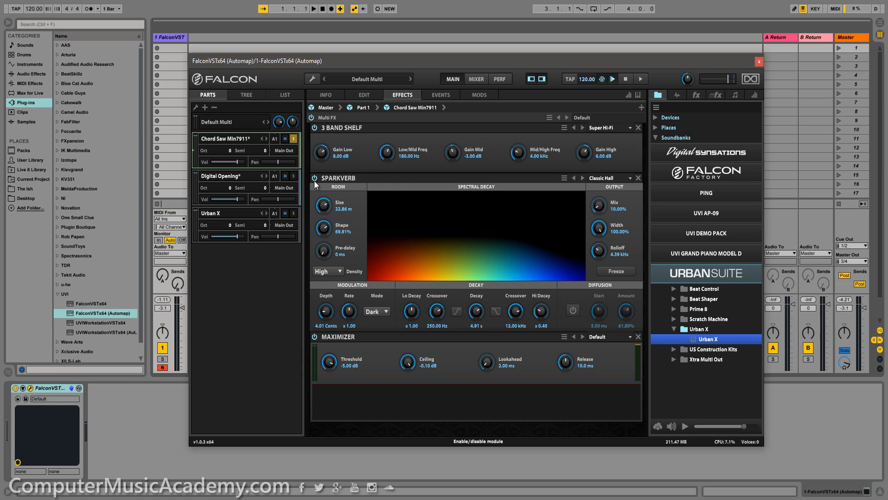
left_click(641, 108)
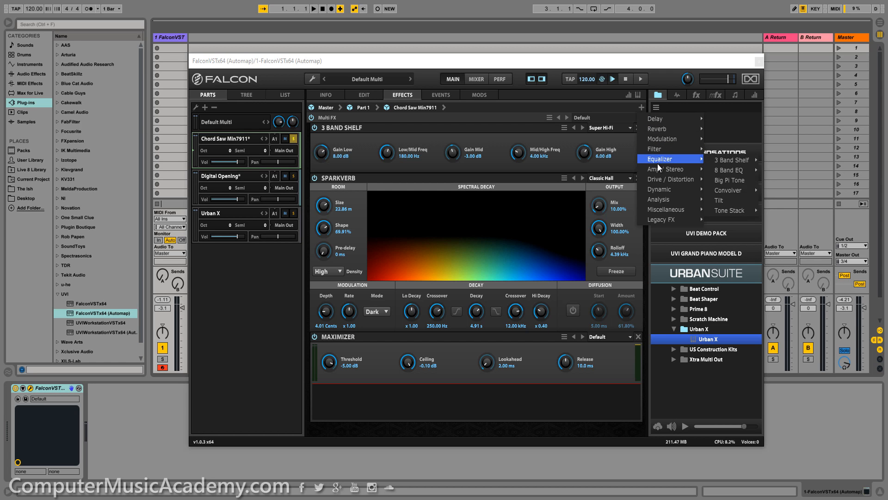
mouse_move(657, 170)
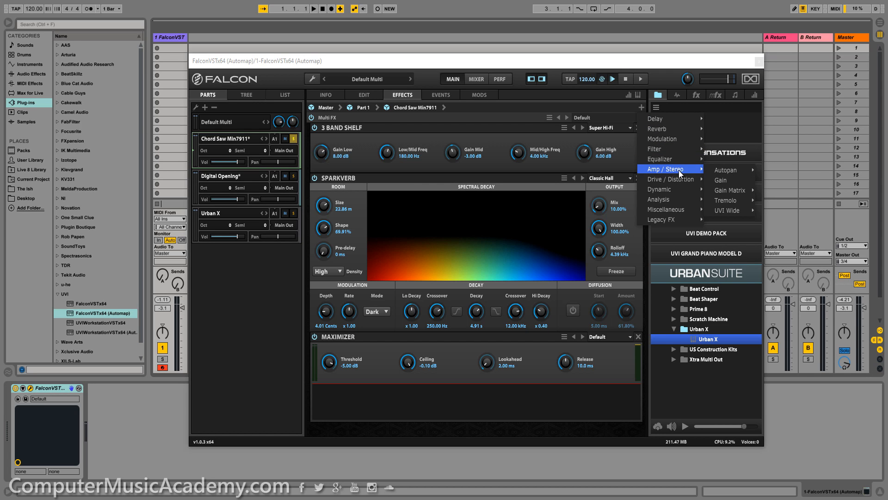
mouse_move(717, 171)
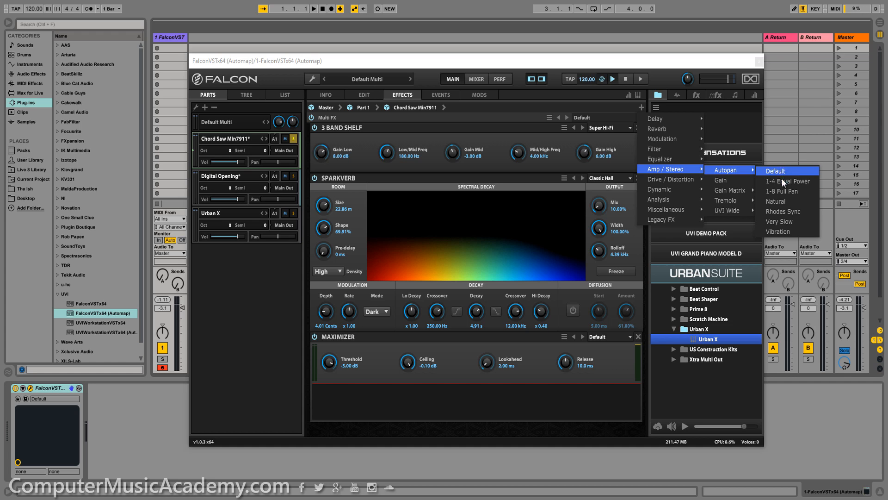
left_click(779, 212)
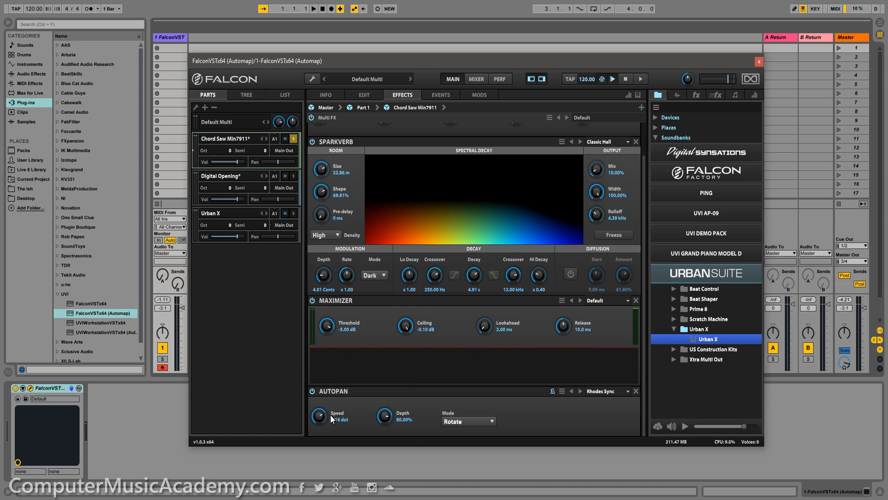
Step: Set the Autopan speed to 2x and its depth to 100%
mouse_move(321, 423)
left_mouse_down()
mouse_move(323, 398)
mouse_move(321, 465)
mouse_move(321, 411)
left_mouse_up()
mouse_move(384, 415)
left_mouse_down()
mouse_move(381, 468)
mouse_move(385, 398)
left_mouse_up()
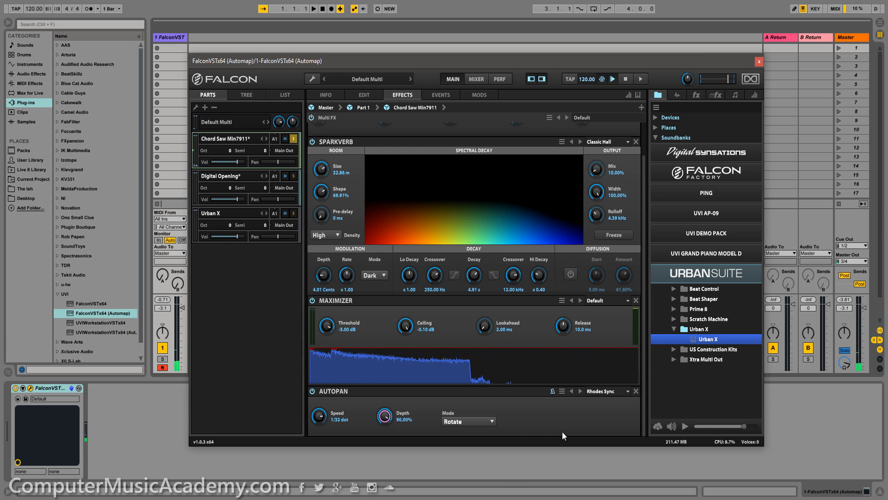
left_click(580, 391)
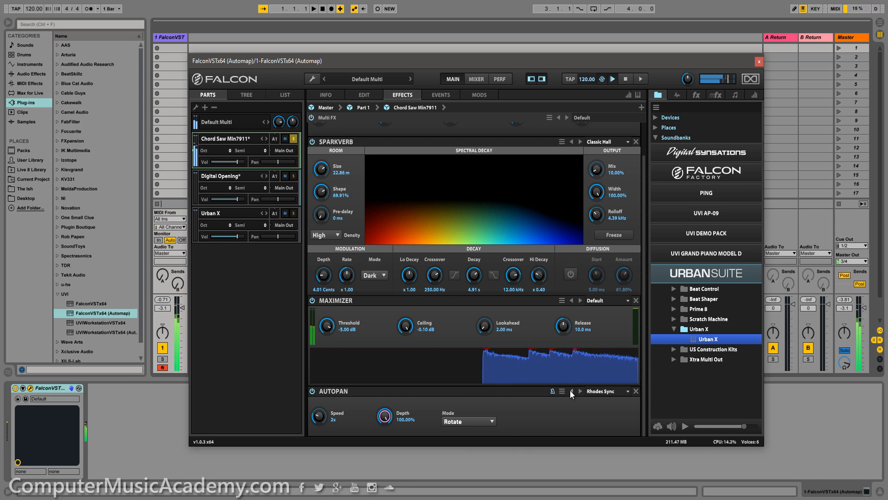
Step: Audition the Autopan presets back to 1-4 Equal Power and forward to Rhodes Sync, and delete the Autopan effect
left_click(571, 391)
left_click(571, 391)
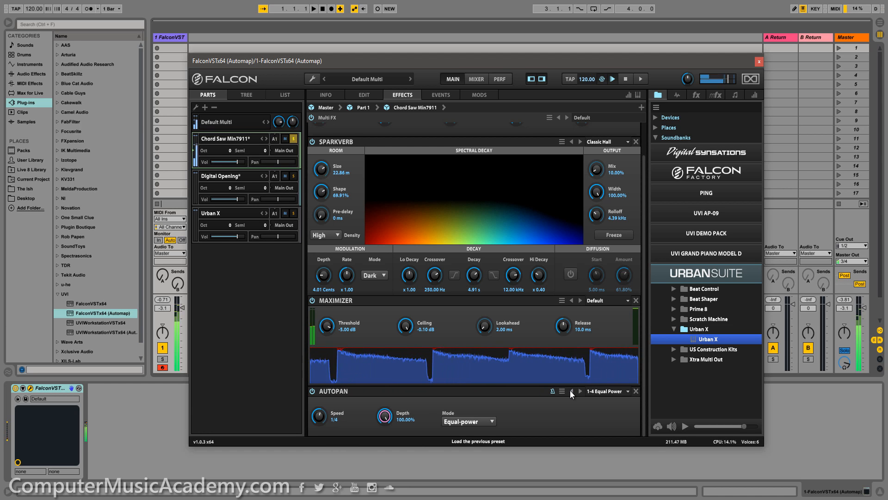
left_click(581, 391)
left_click(581, 391)
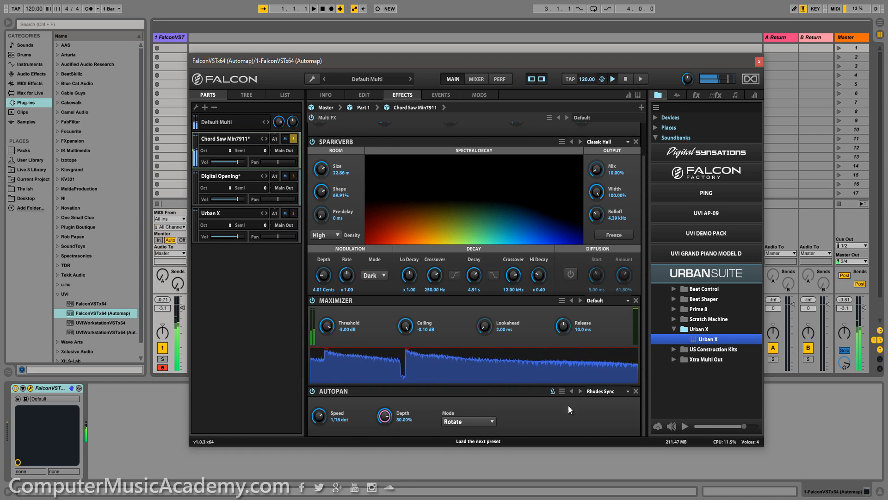
left_click(600, 392)
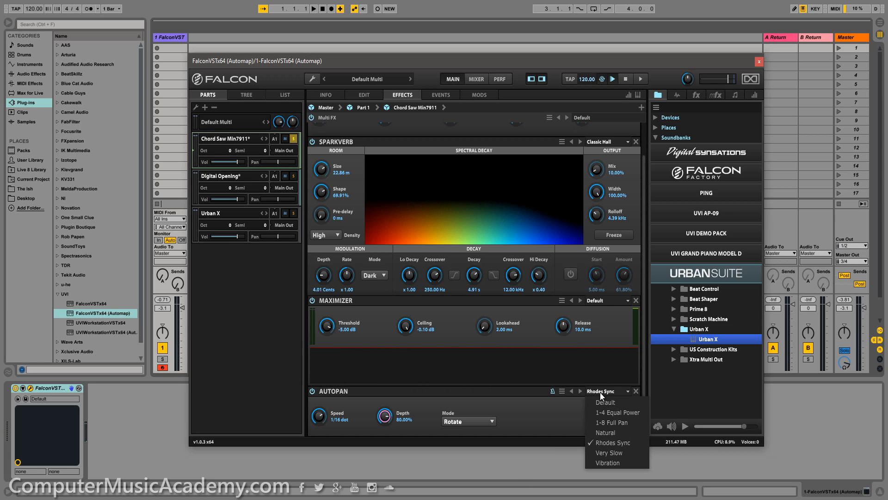
left_click(576, 402)
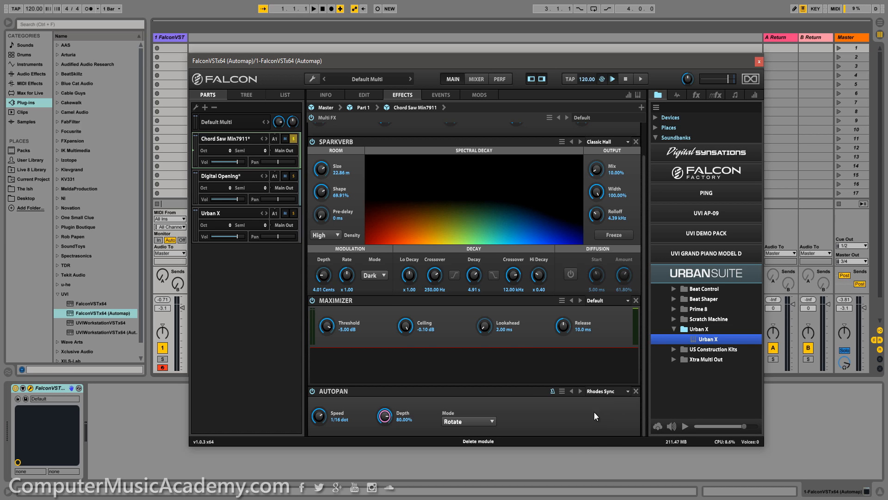
left_click(636, 391)
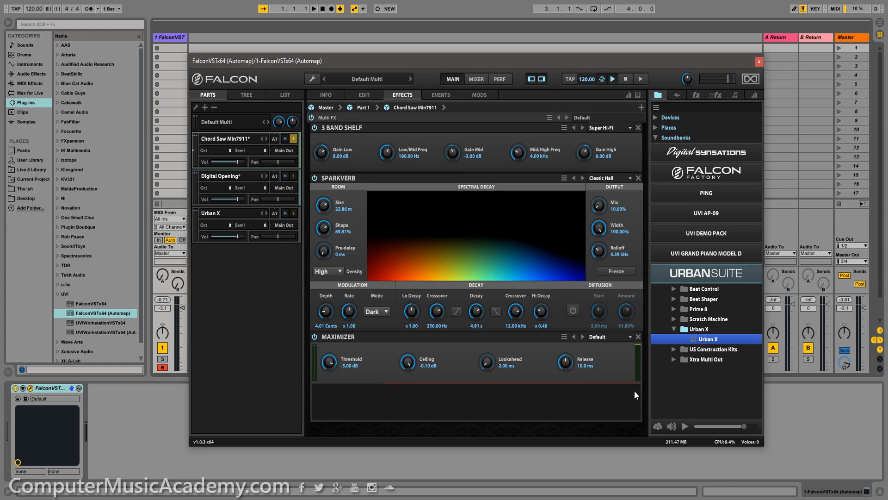
Step: Add an Arpeggiator with the Arp Basic preset Basic UpDown to the events of Chord Saw Min7911
left_click(441, 95)
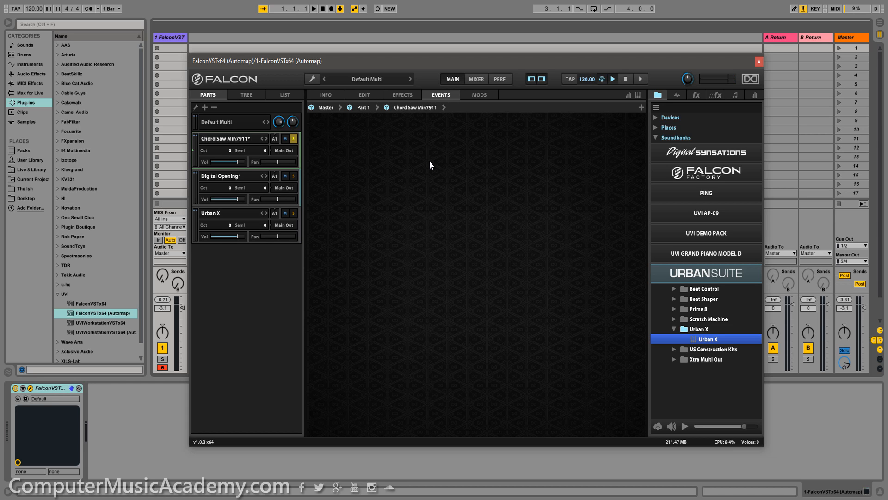
left_click(643, 106)
mouse_move(647, 119)
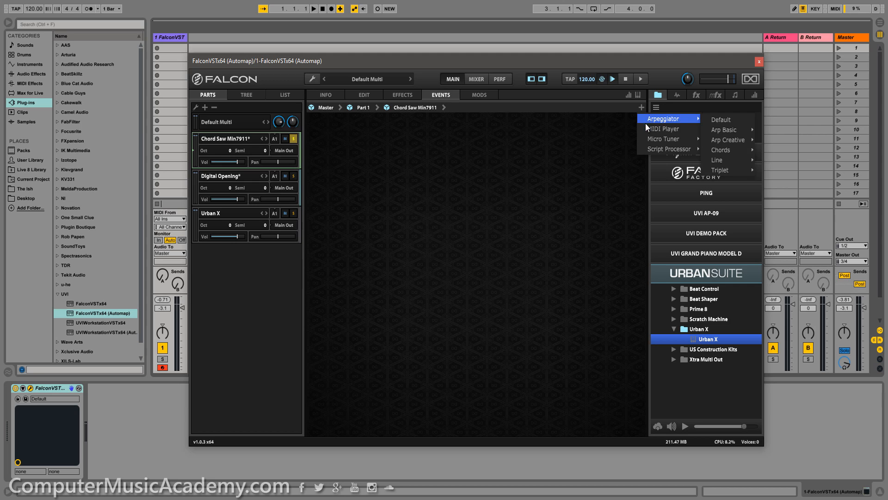
mouse_move(643, 146)
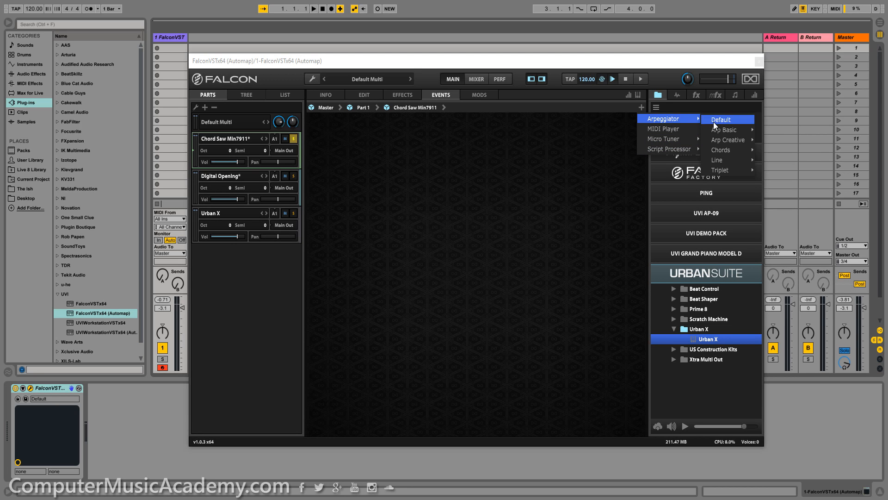
mouse_move(720, 129)
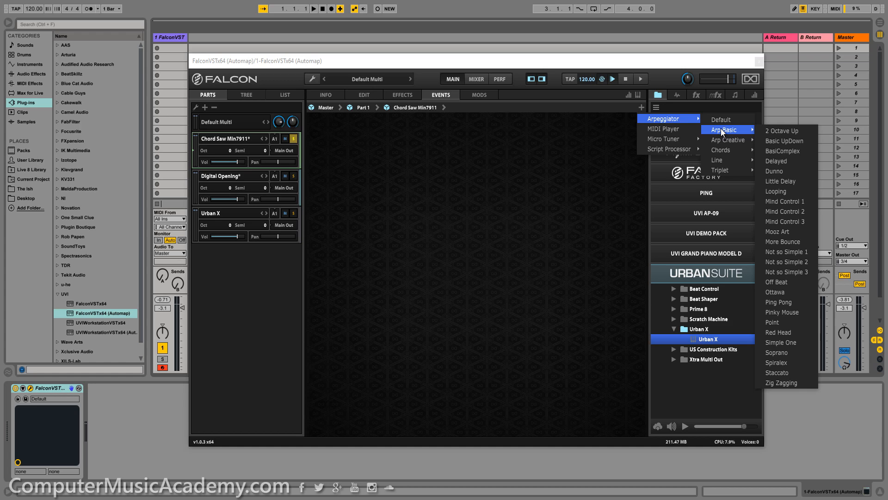
left_click(786, 138)
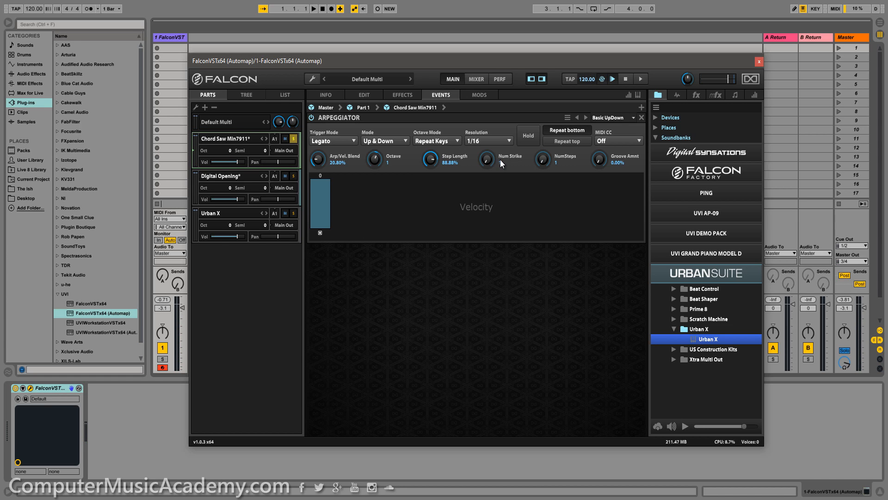
Step: Audition the Arp Basic arpeggiator presets one after another from BasiComplex through Mind Control 3, keep the last one, and view the preset categories
left_click(586, 118)
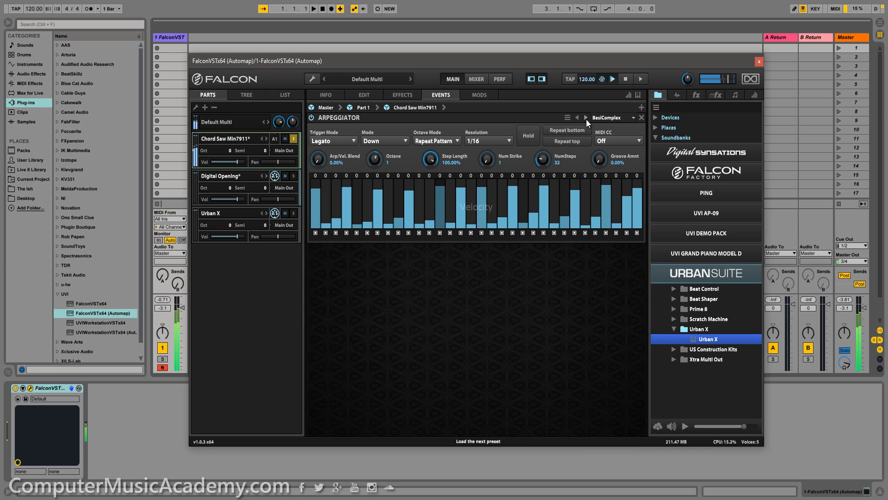
left_click(586, 117)
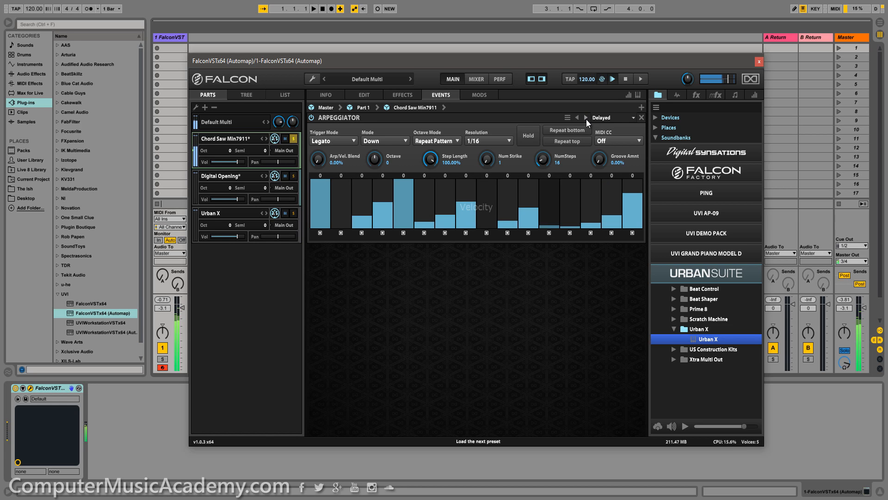
left_click(586, 117)
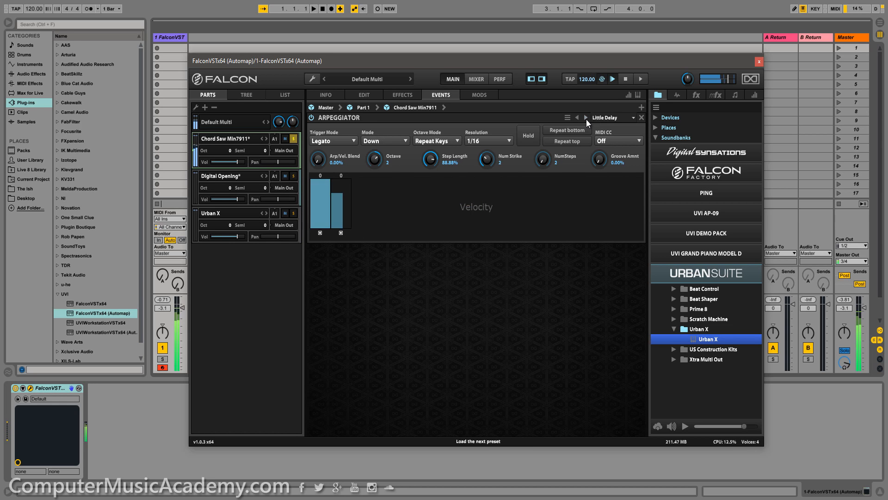
left_click(587, 117)
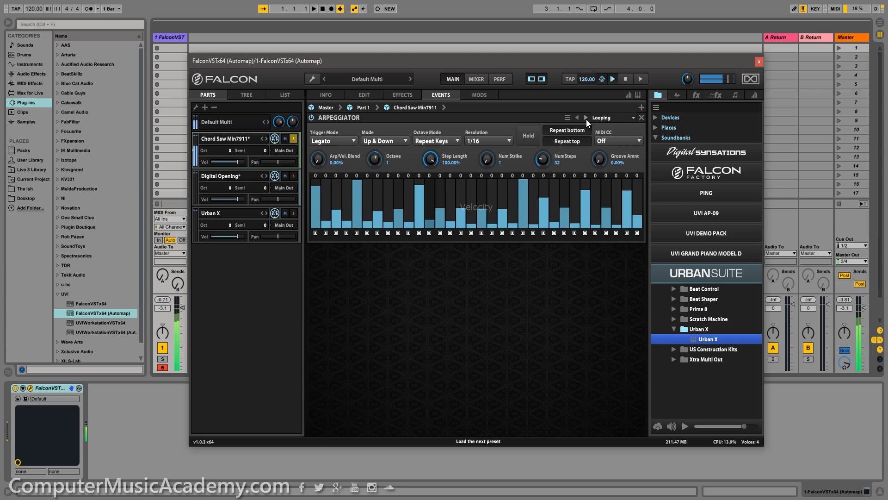
left_click(586, 118)
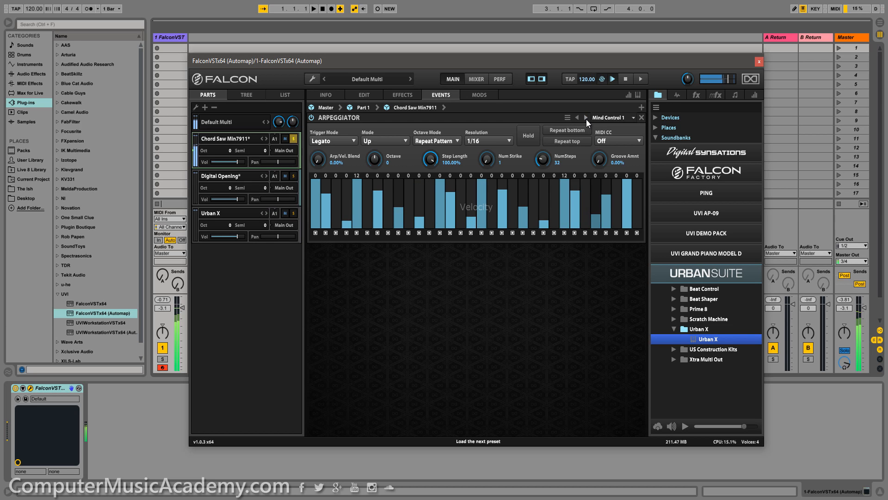
left_click(586, 118)
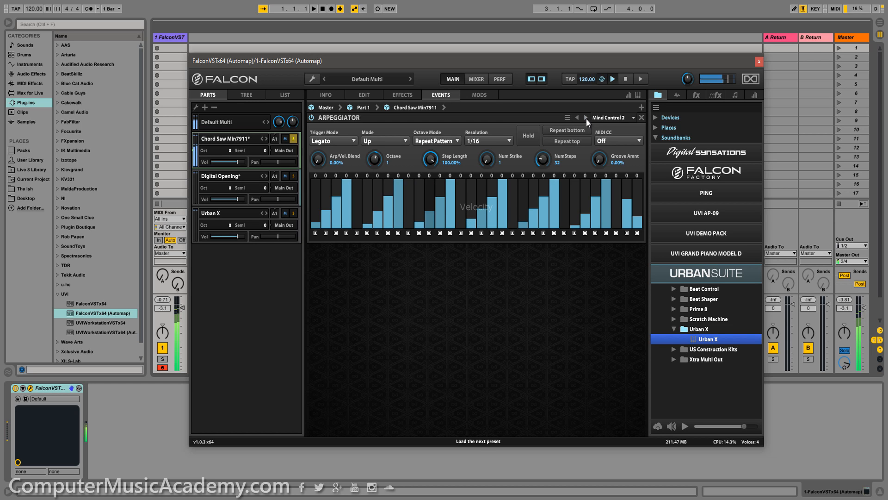
left_click(586, 118)
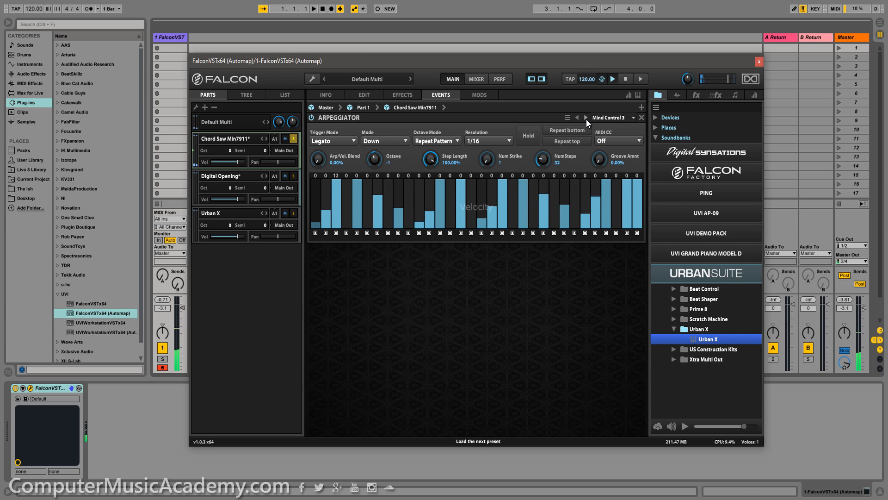
left_click(607, 118)
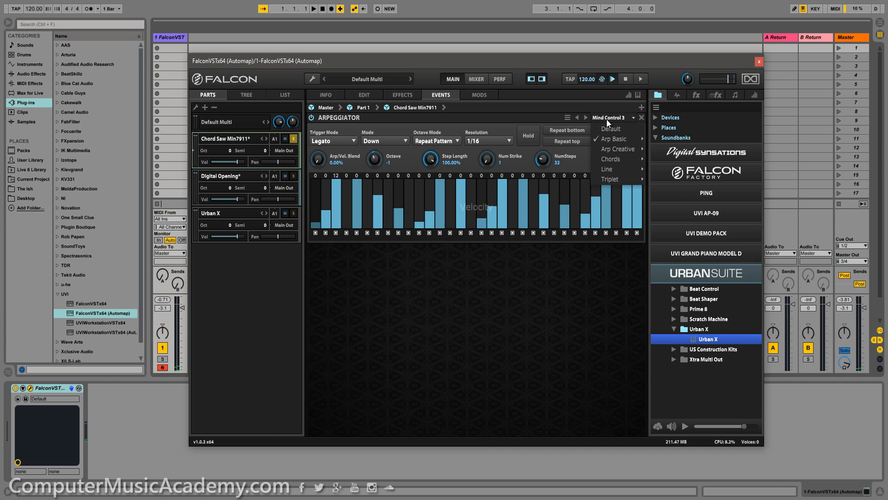
left_click(581, 272)
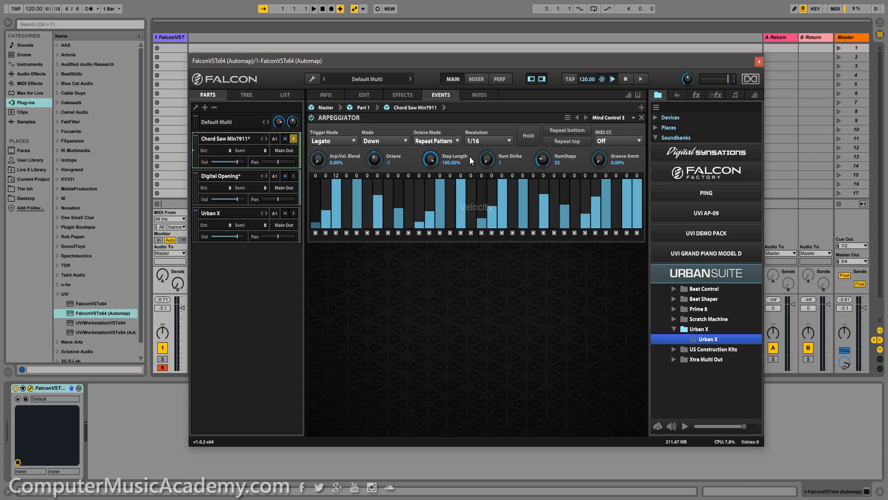
Step: Sweep the modulation macros of Chord Saw Min7911, leaving Resonance at 4.00% and CutOff at 12.80%
left_click(479, 95)
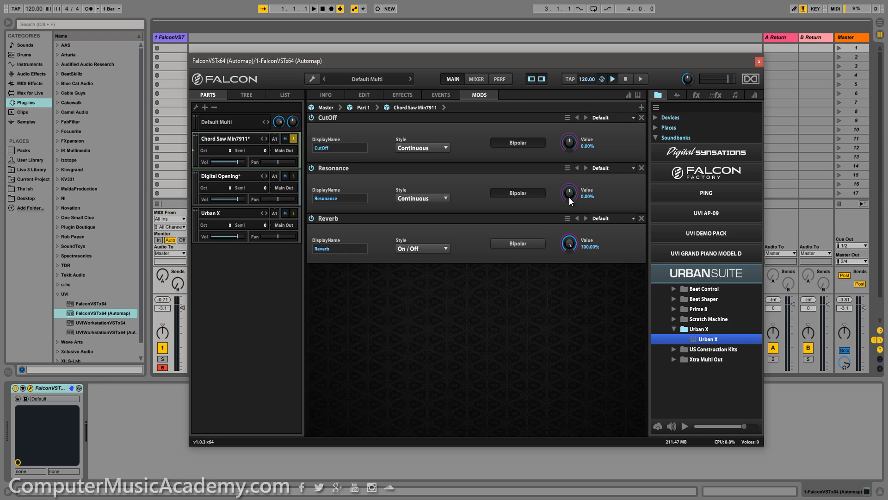
left_click_drag(574, 203, 573, 233)
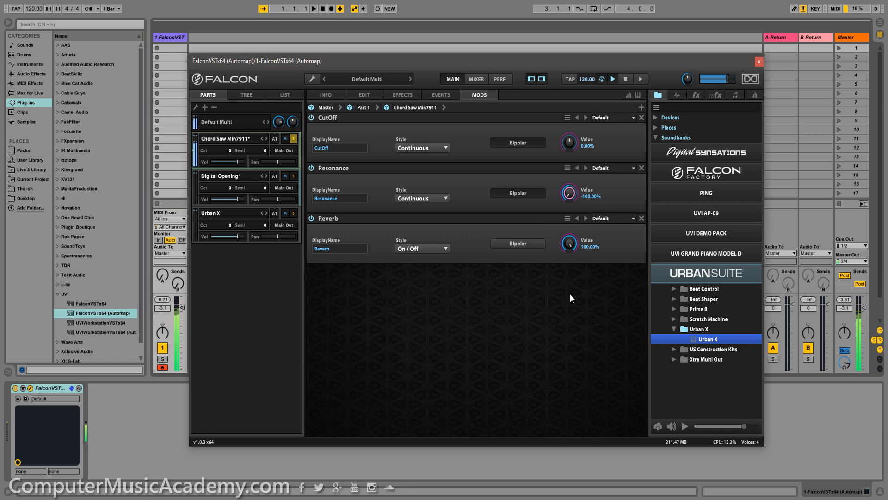
left_click_drag(570, 294, 573, 96)
left_click_drag(569, 192, 571, 199)
left_click_drag(569, 258, 569, 196)
left_click_drag(573, 149, 567, 176)
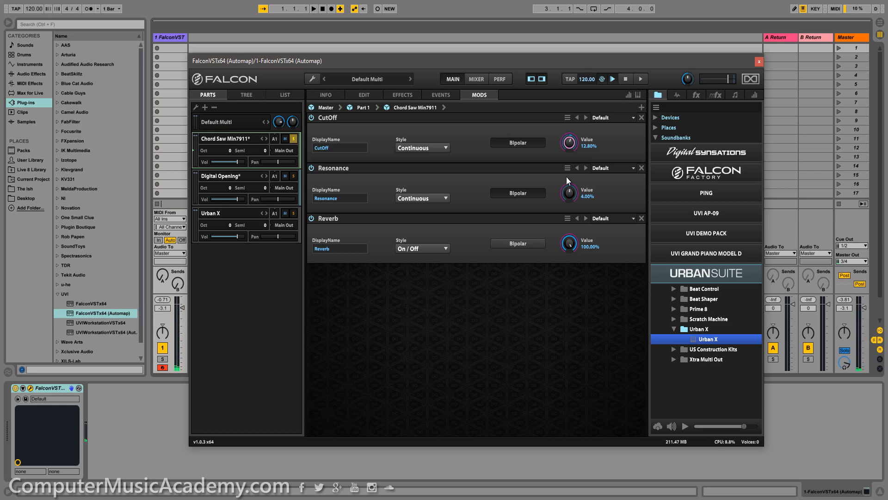
Step: Examine the addable modulation types and the oscillator, FX, multi-FX, event processor and modulation browsers, expanding the Synthesis oscillators
left_click(641, 107)
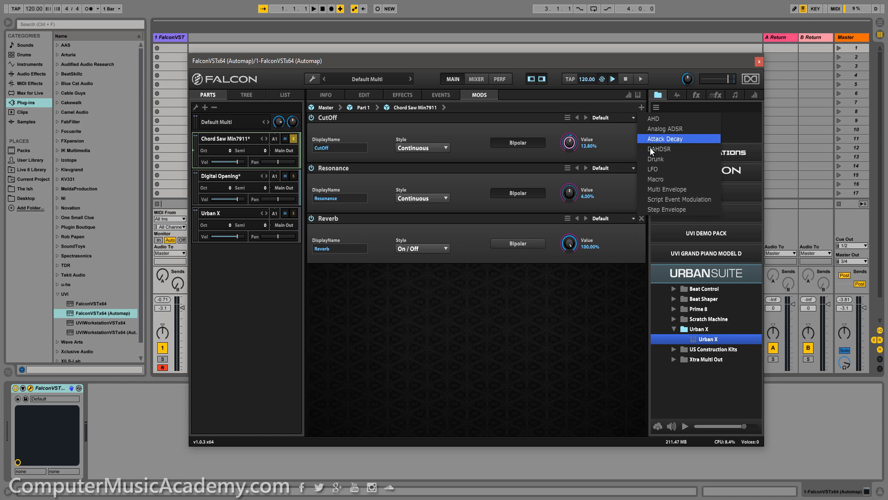
left_click(615, 293)
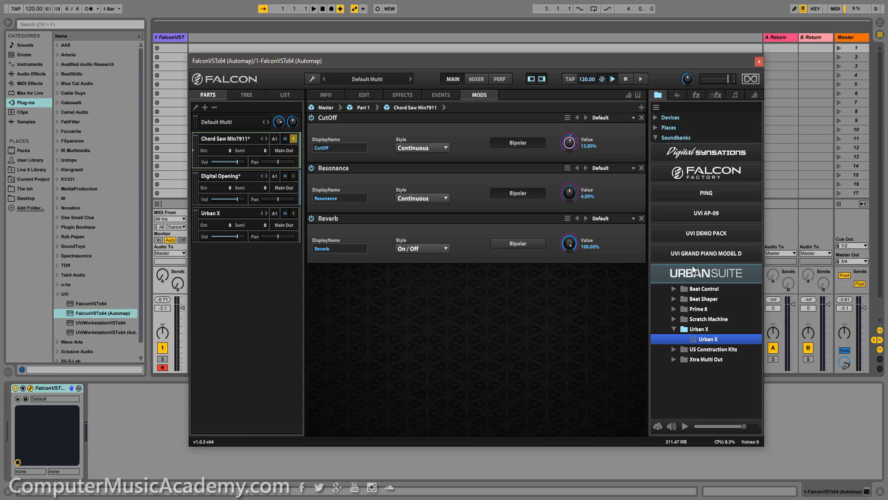
left_click(677, 95)
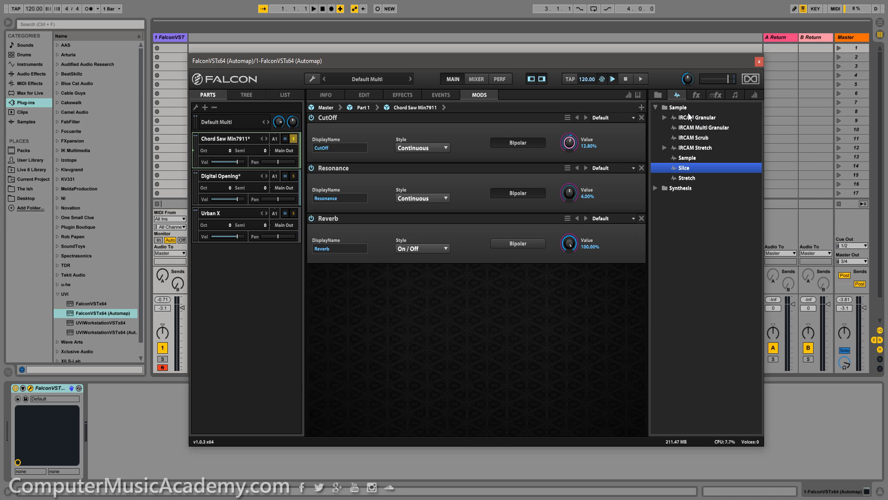
left_click(657, 187)
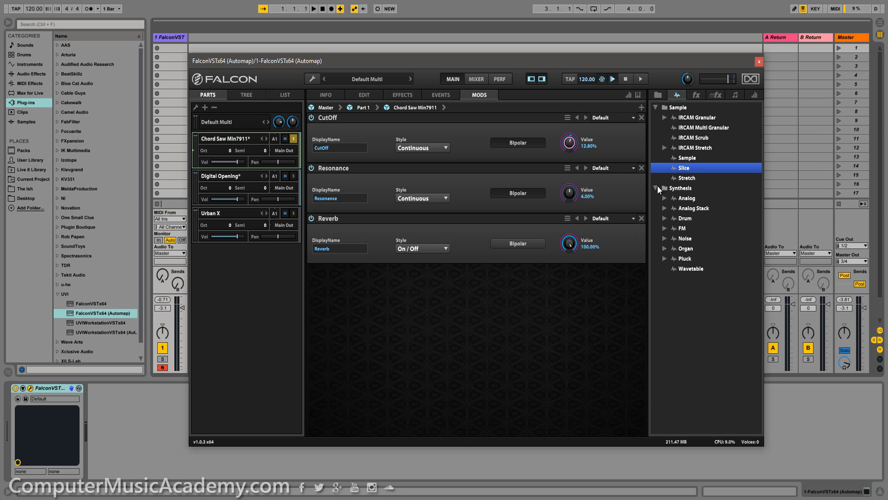
left_click(696, 94)
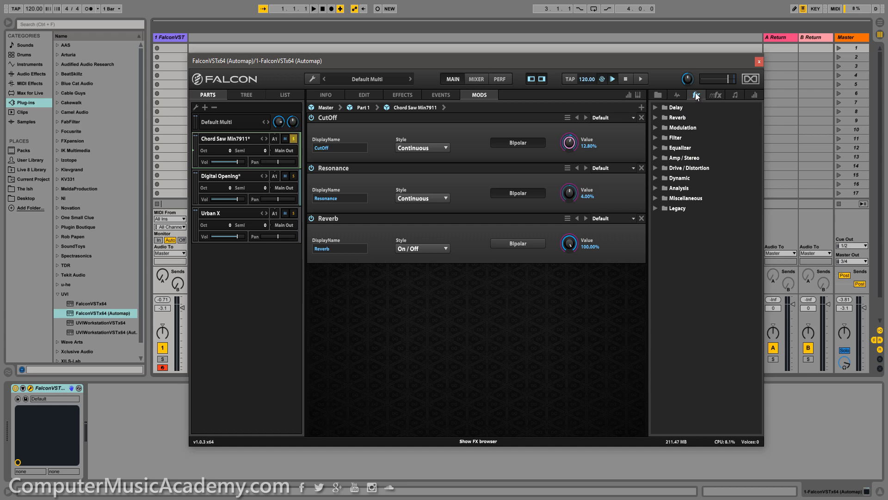
left_click(716, 95)
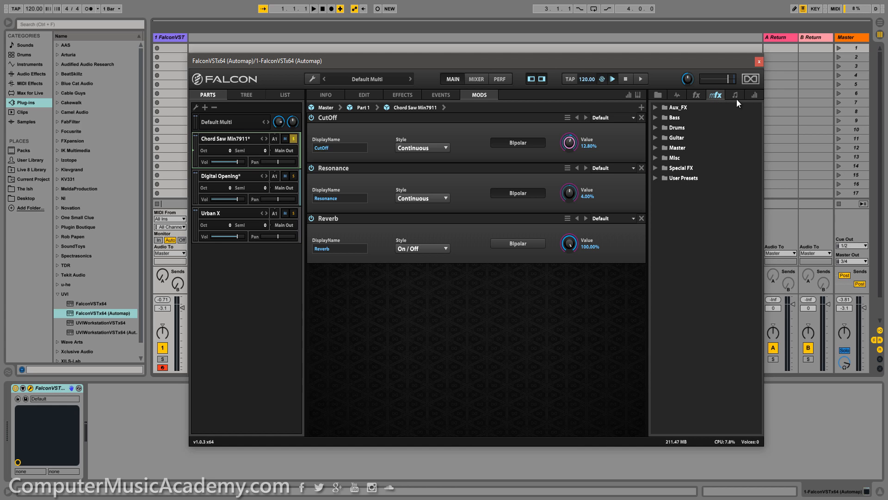
left_click(736, 96)
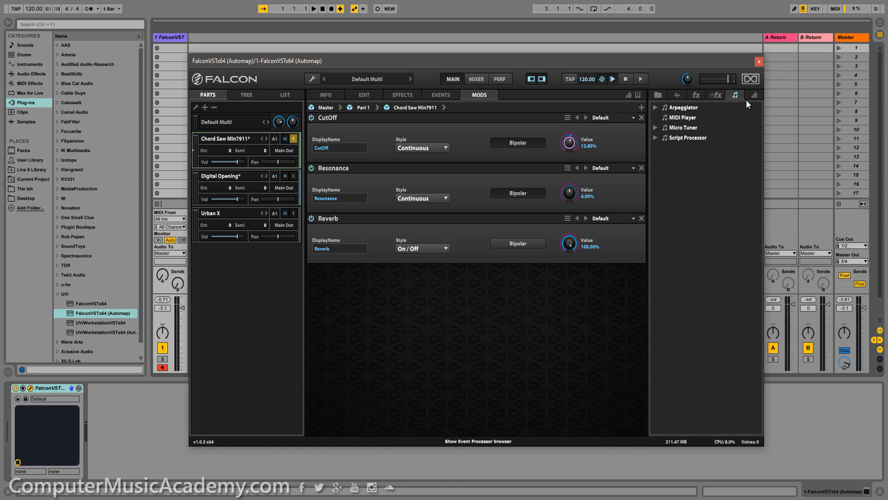
left_click(756, 96)
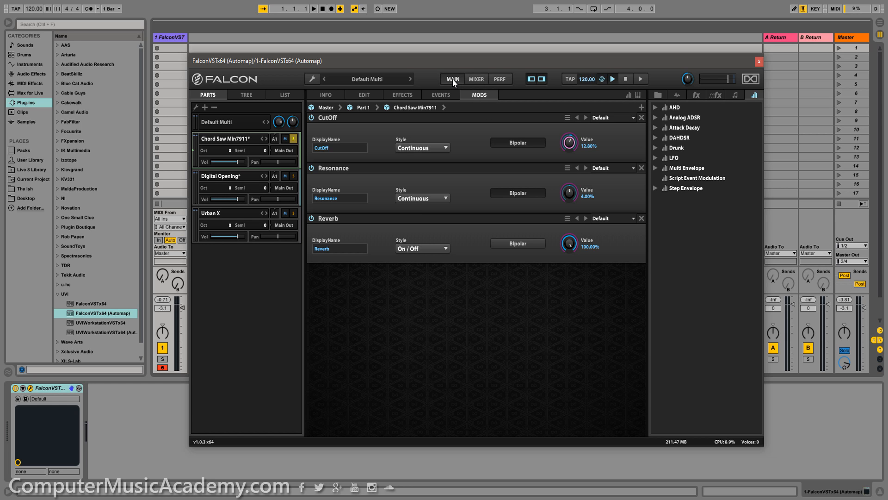
Step: In the mixer, unsolo the Chord Saw Min7911 channel and insert a Rotary modulation effect with the Classic Chorale preset on it
left_click(476, 80)
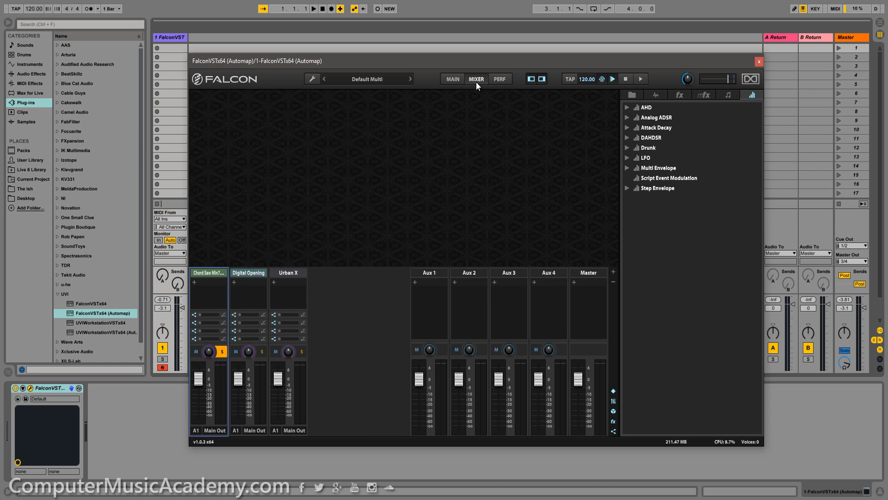
left_click(222, 352)
mouse_move(203, 315)
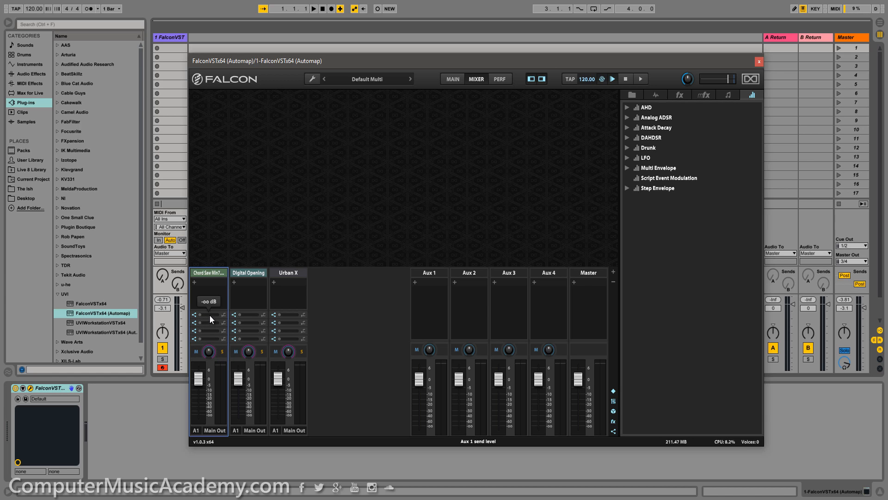
left_click(193, 283)
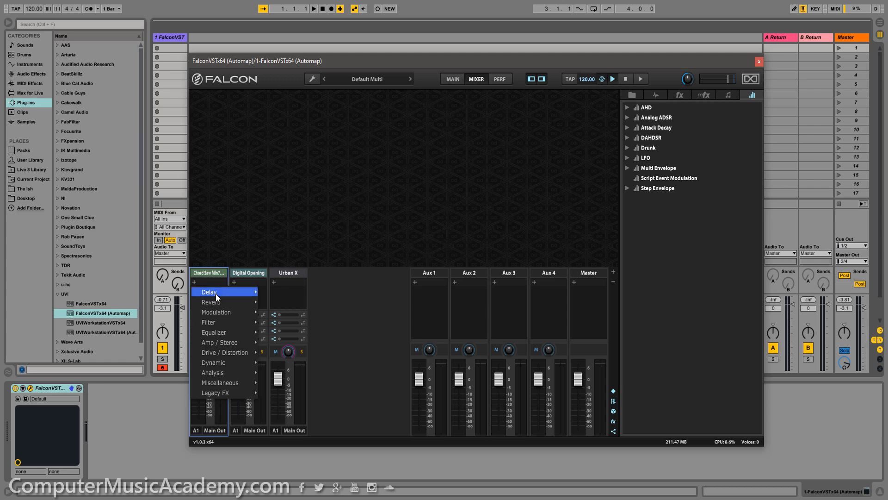
mouse_move(216, 311)
mouse_move(266, 310)
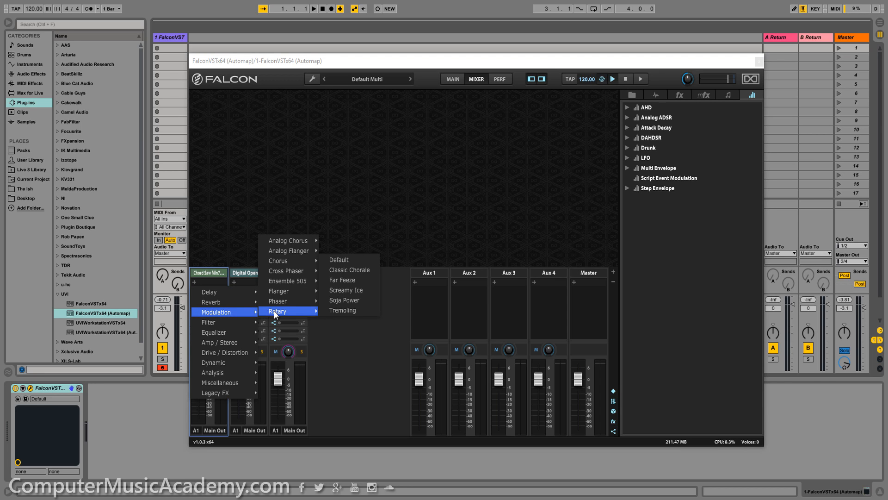
left_click(360, 269)
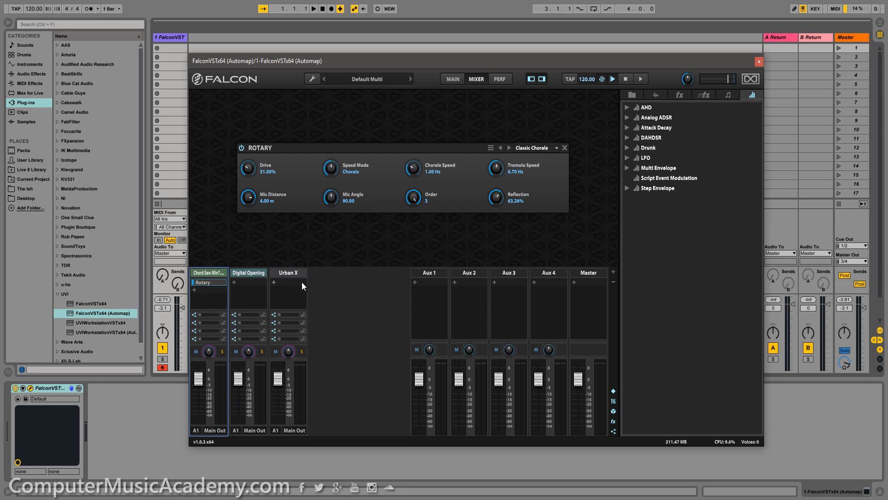